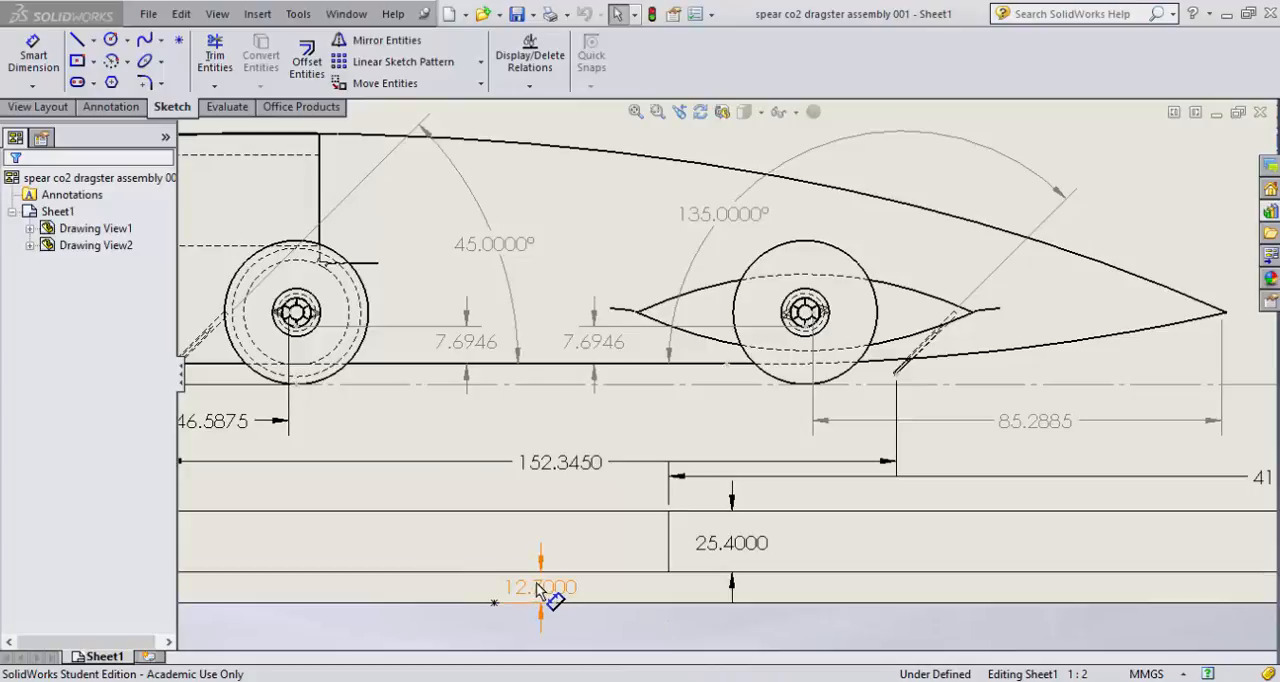
- Delete the 12.7, 25.4 and 419.1149 mm dimensions from the border and title block lines of the sheet
click(542, 588)
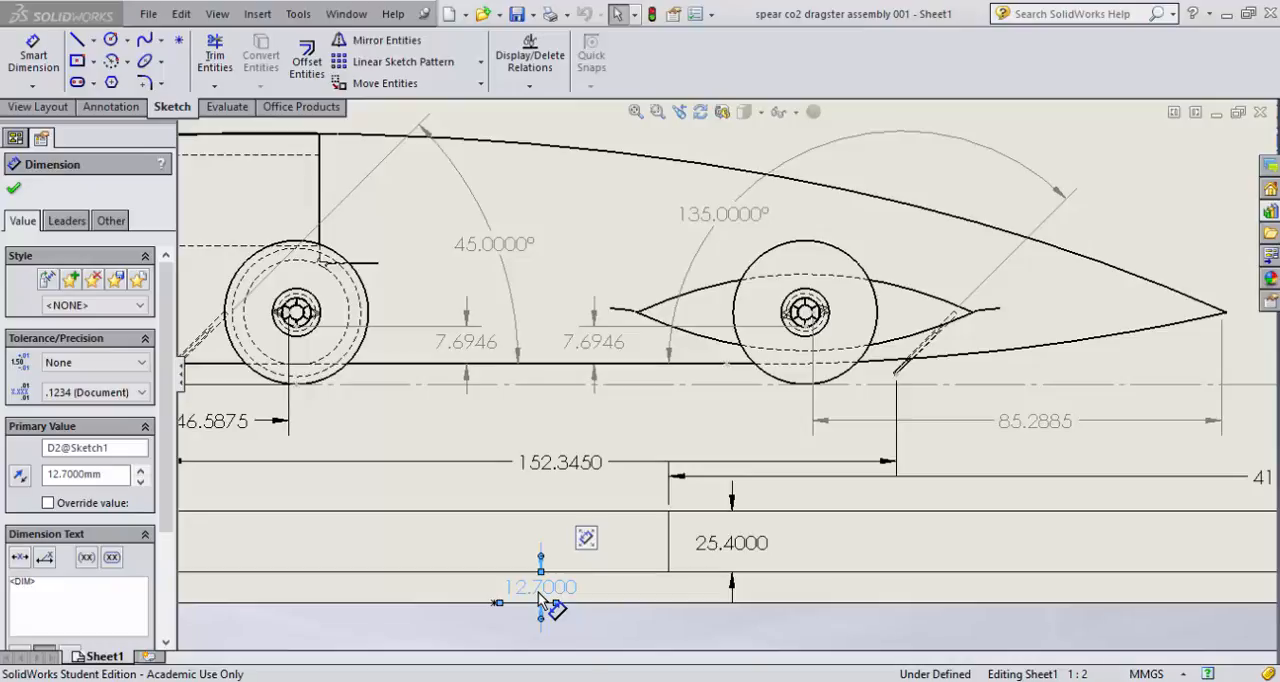
key(Delete)
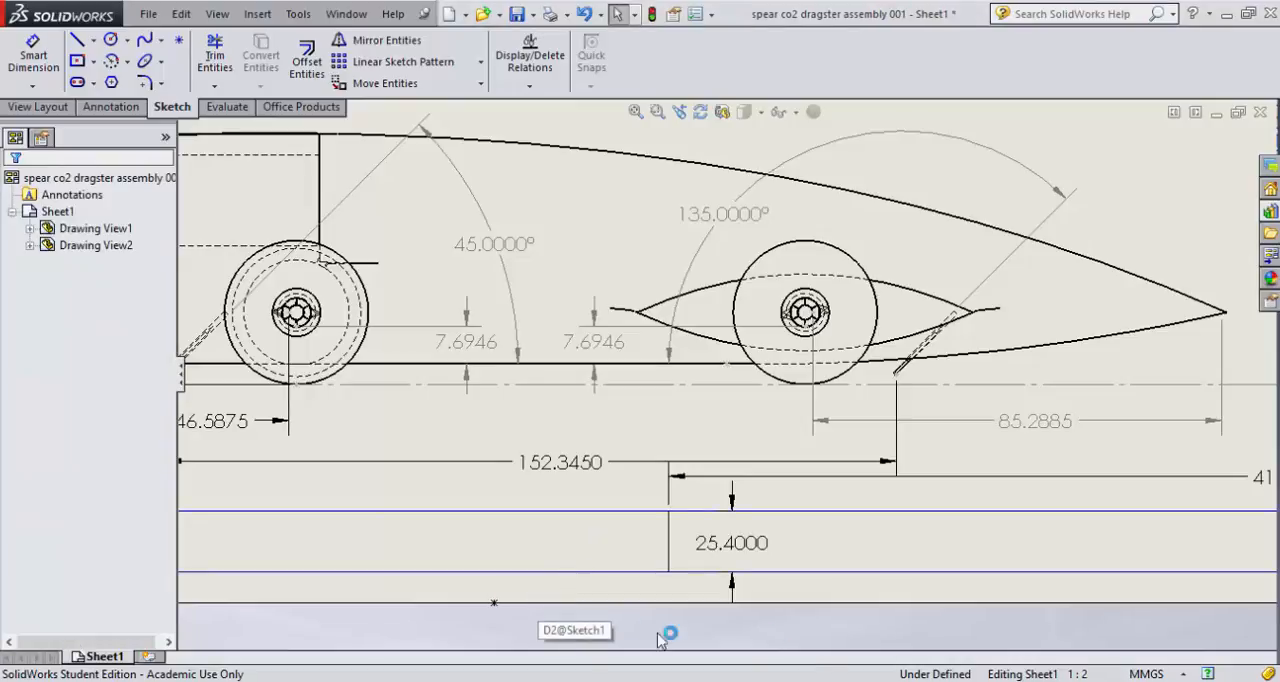
click(746, 560)
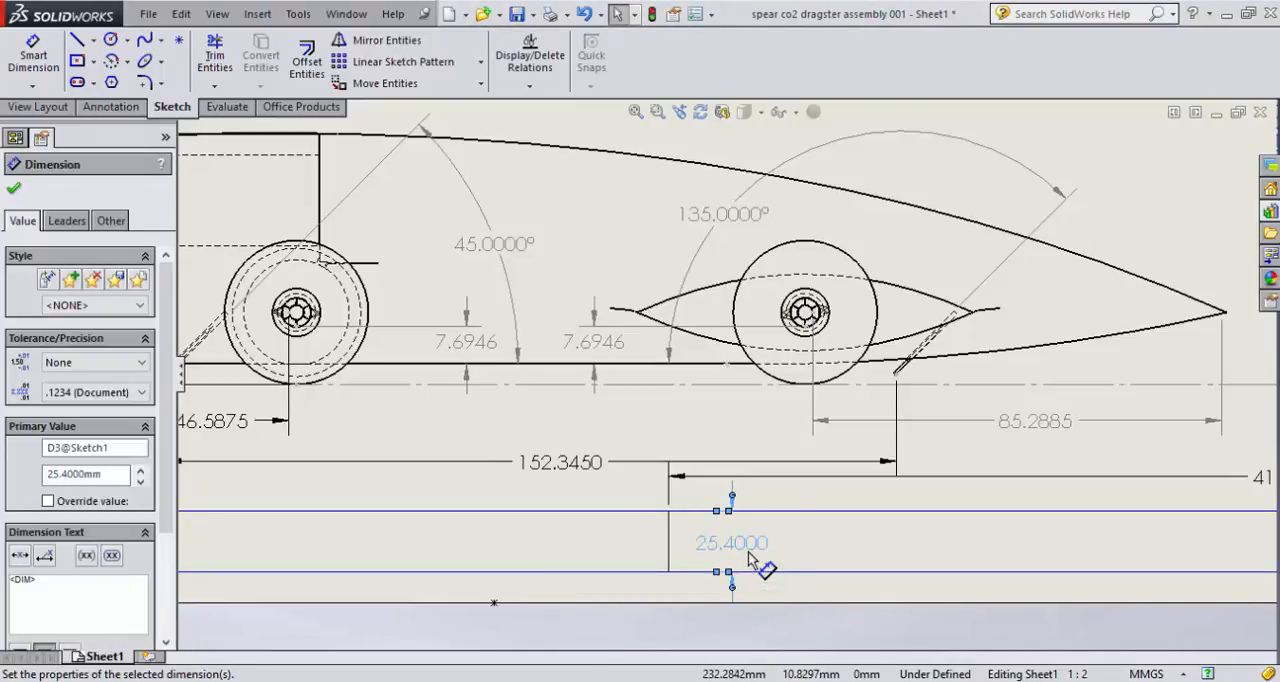
key(Delete)
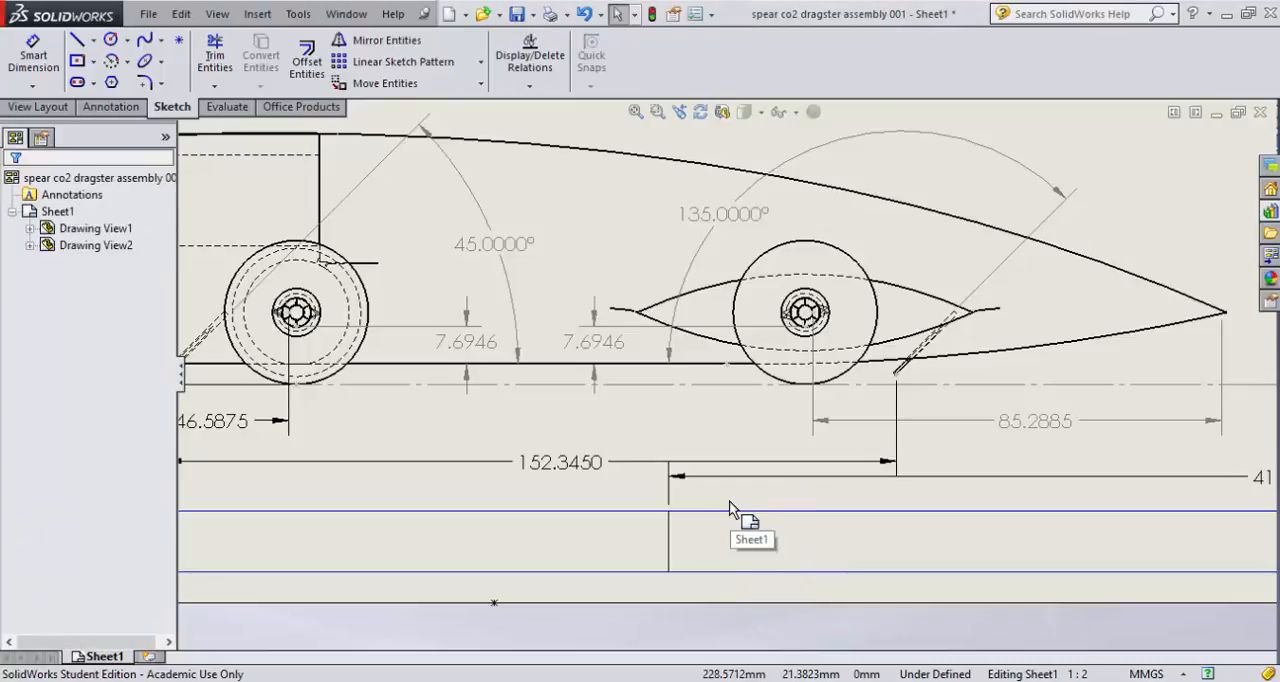
scroll(728, 505, up, 3)
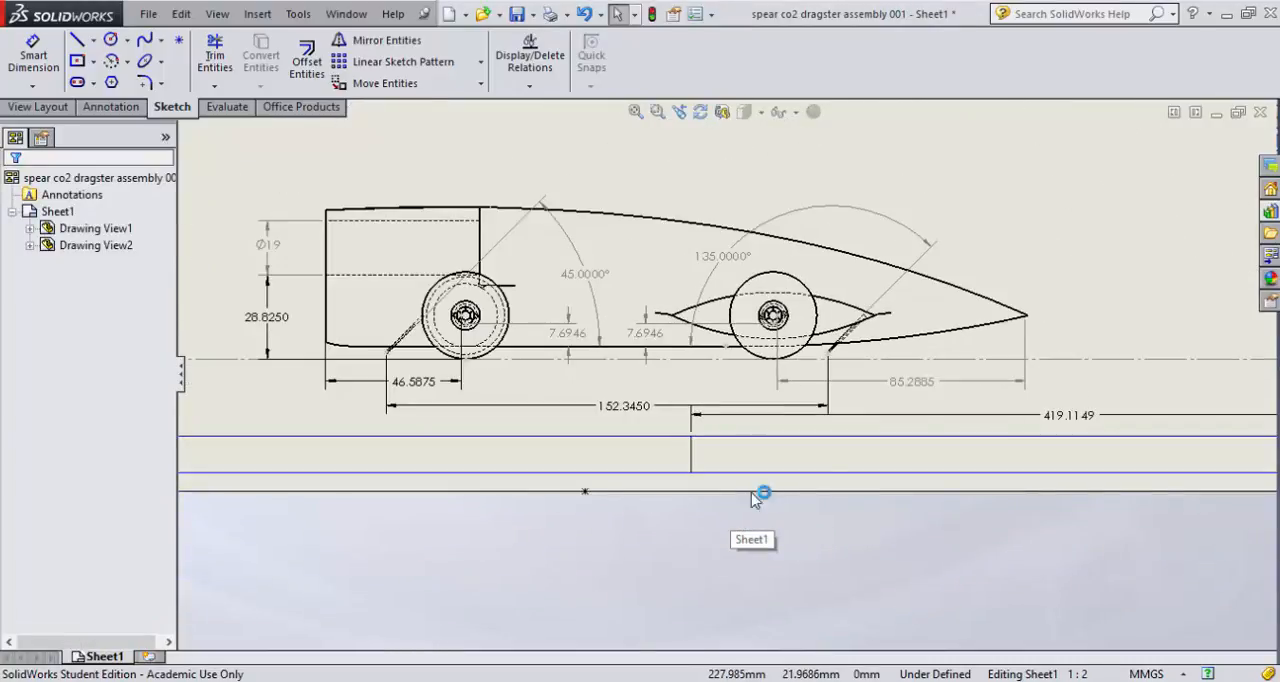
click(1077, 419)
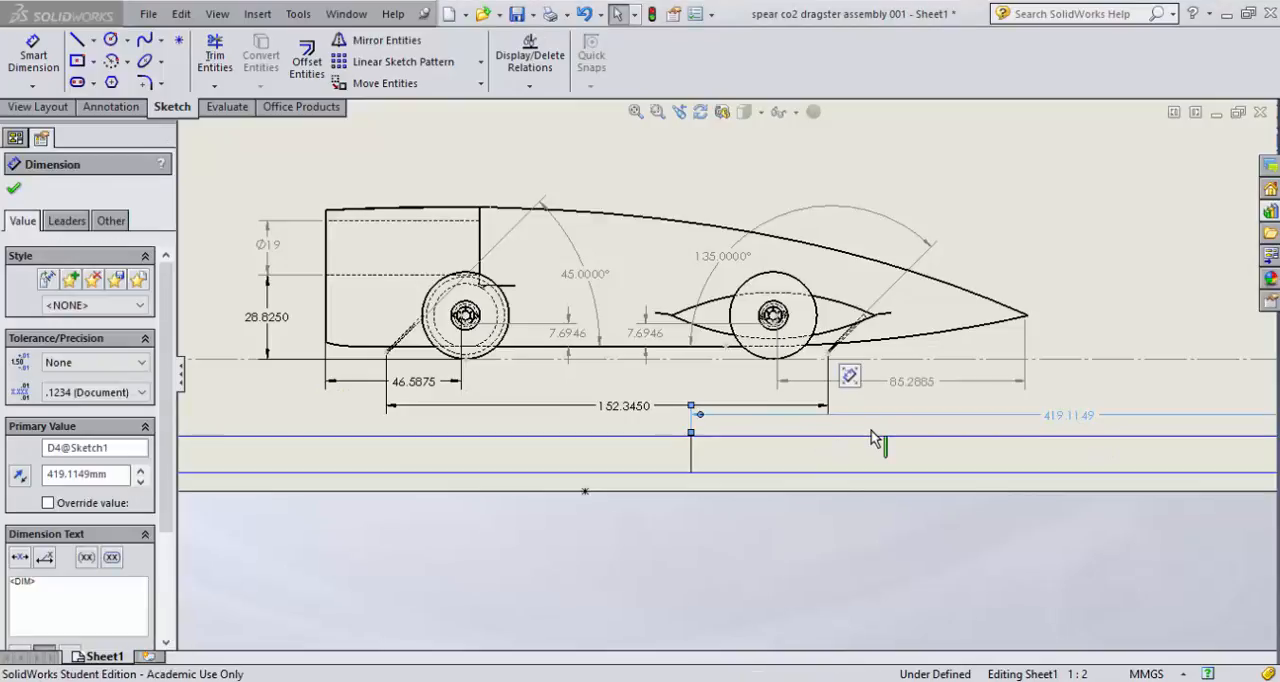
key(Delete)
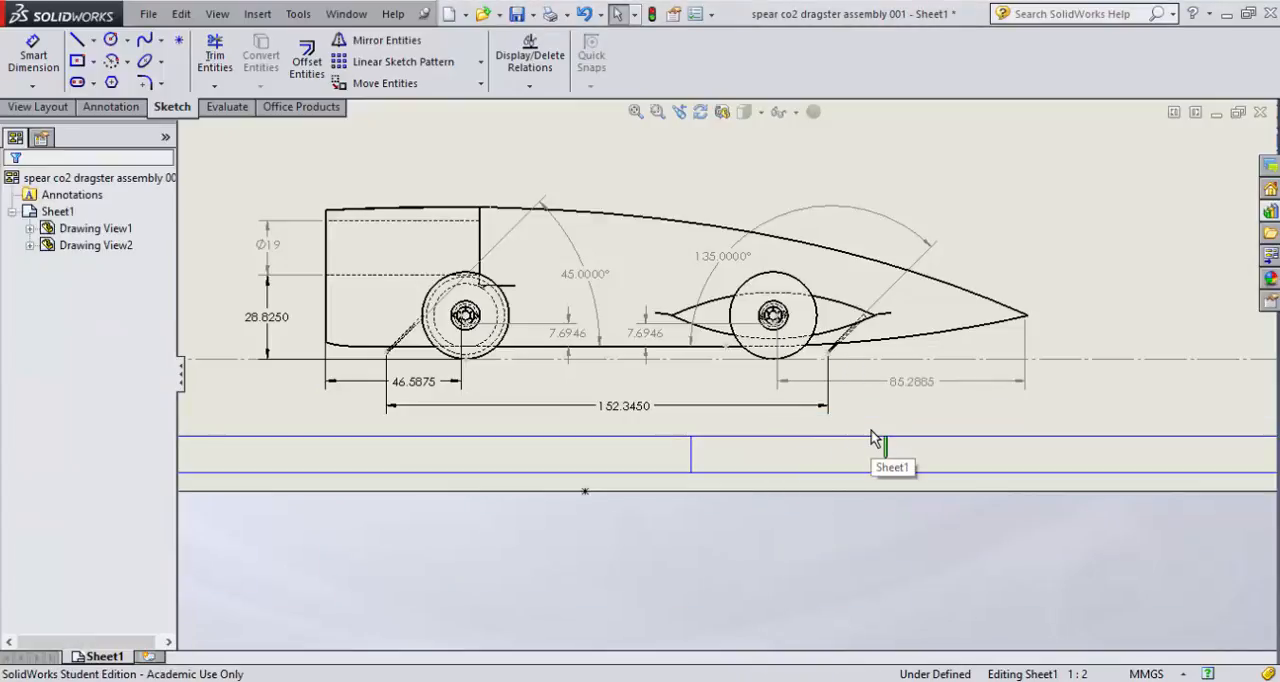
- Corner-trim the title block's short vertical line with its upper horizontal line, keeping the portion toward the car's nose
click(207, 62)
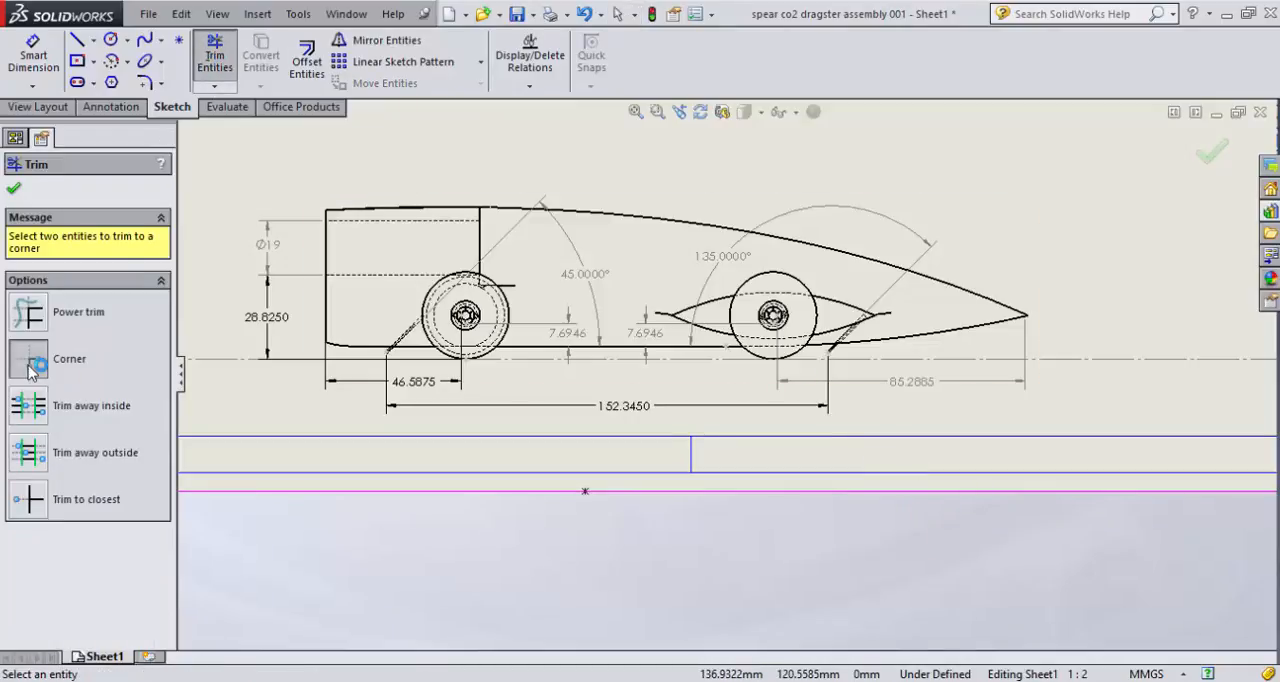
click(690, 466)
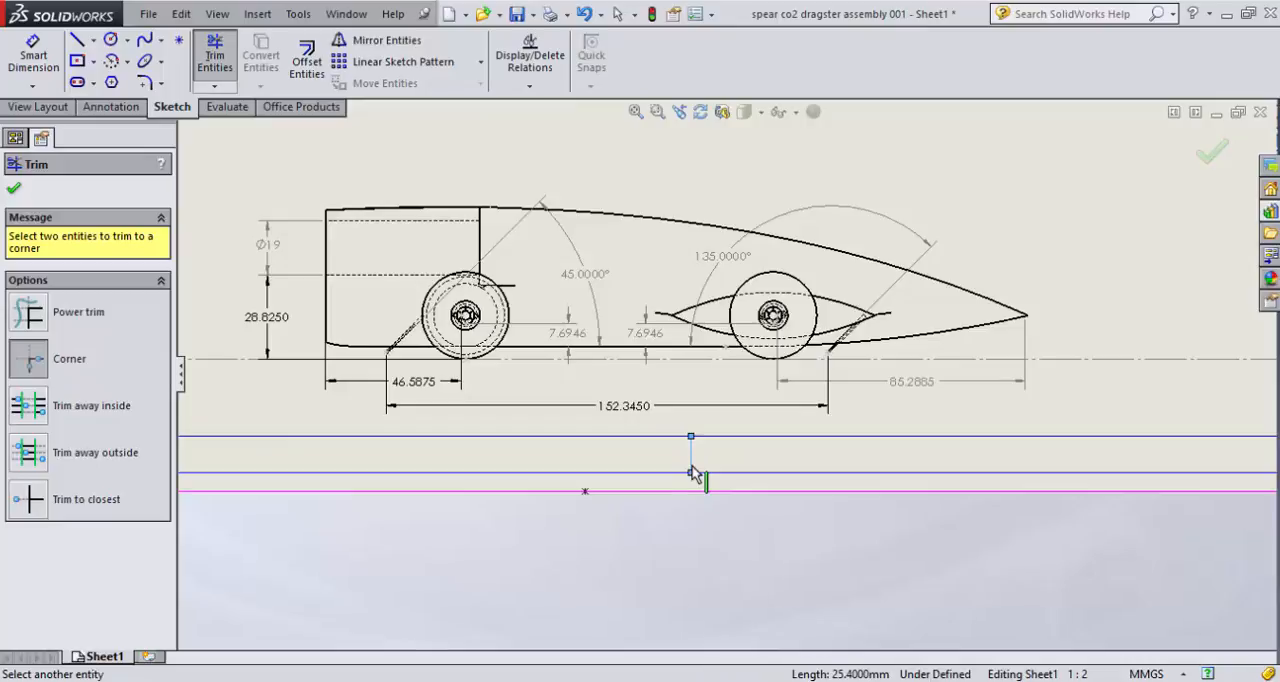
click(1221, 444)
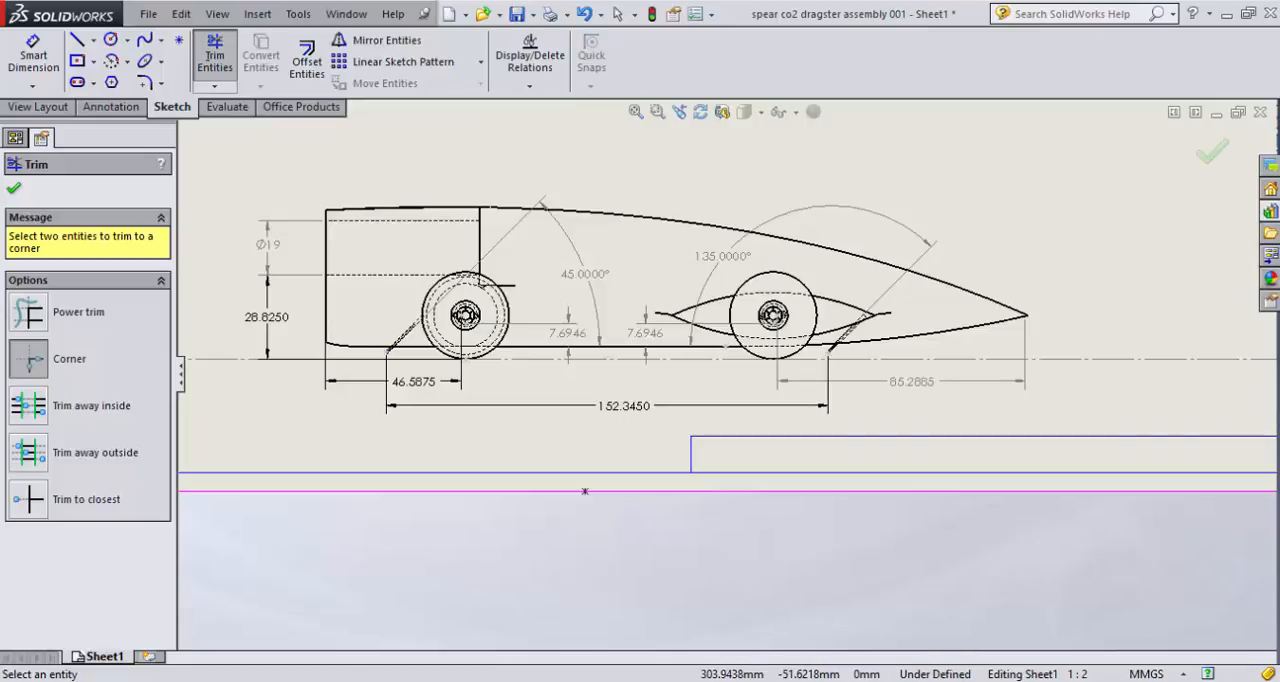
- Switch to the TSA-HS-guide_2017-2018.pdf in Adobe Acrobat and copy the words "entry number" from regulation B
mouse_move(991, 681)
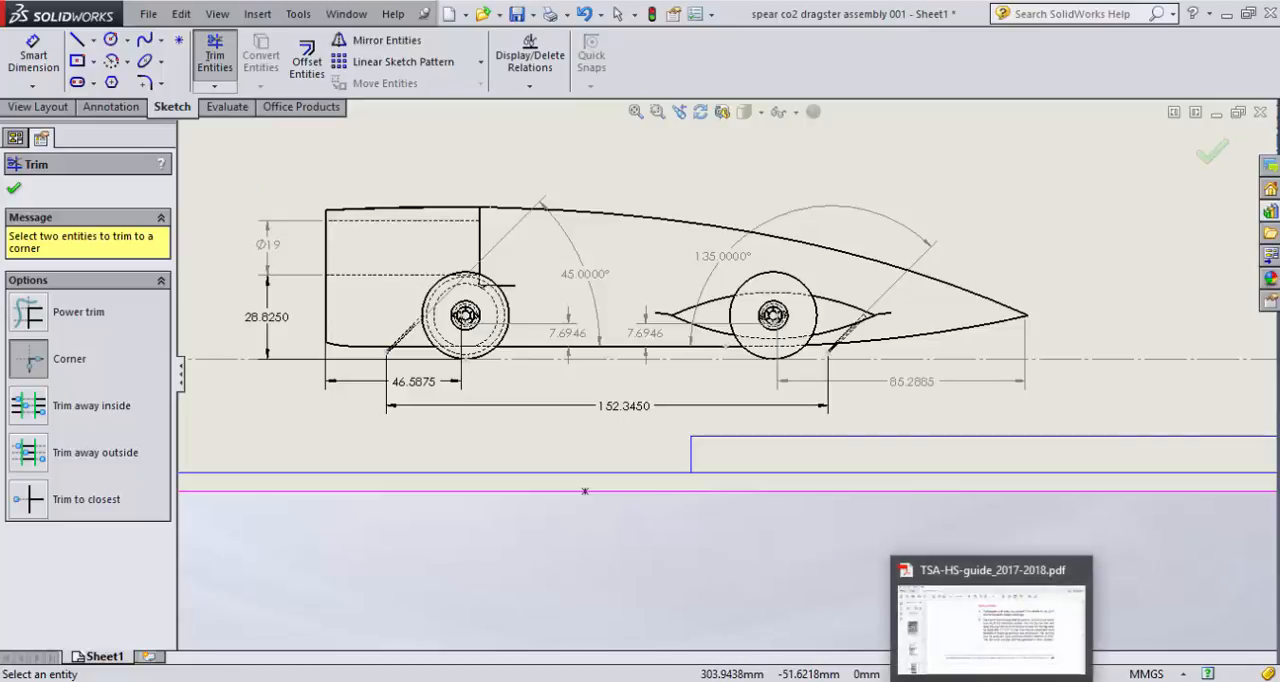
click(990, 620)
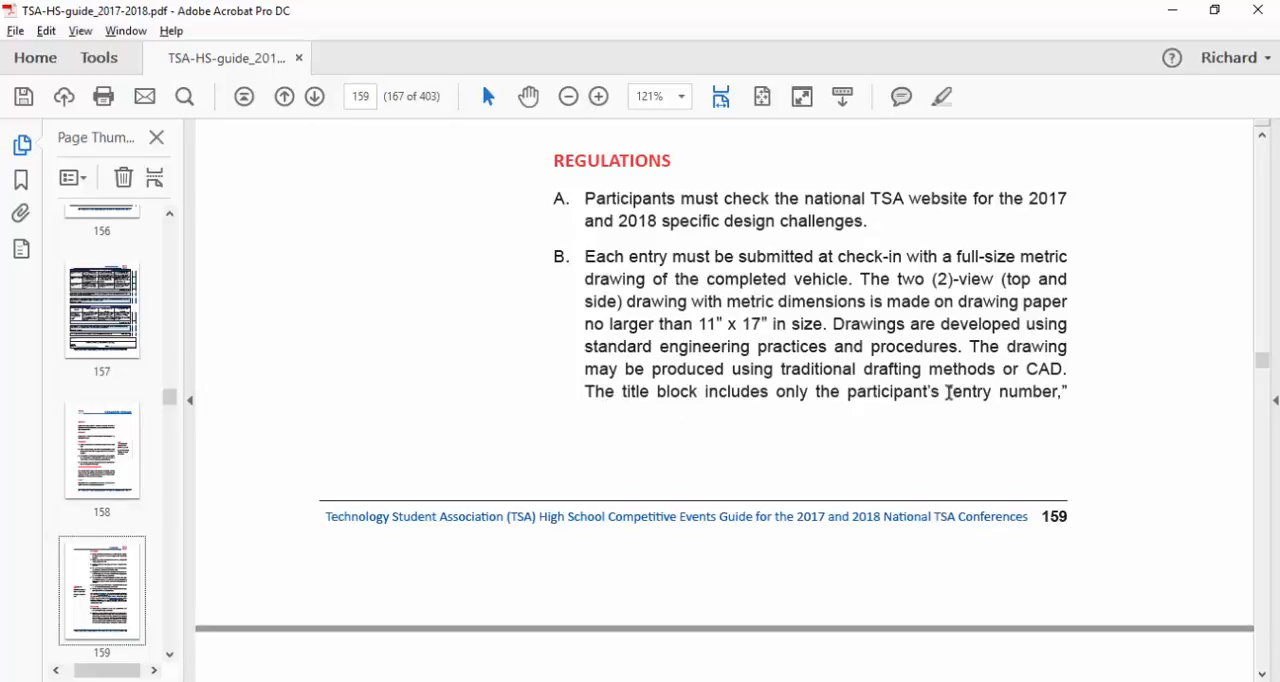
drag(954, 395, 1030, 396)
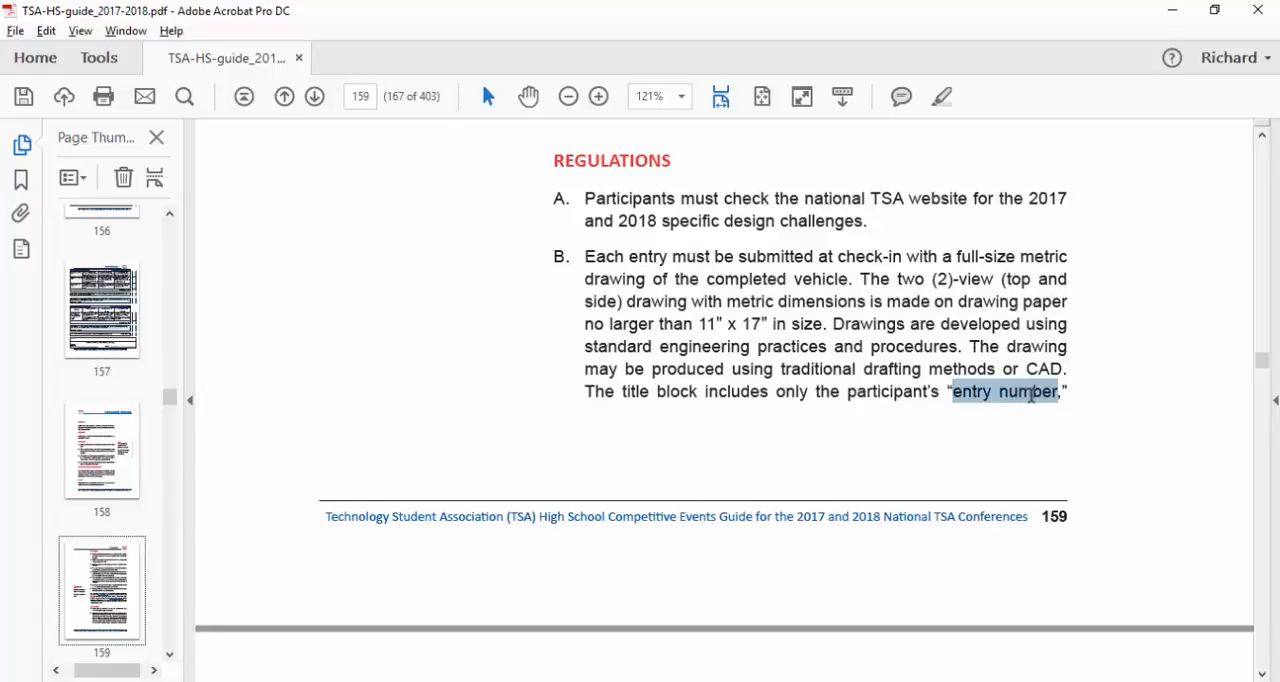
right_click(1040, 400)
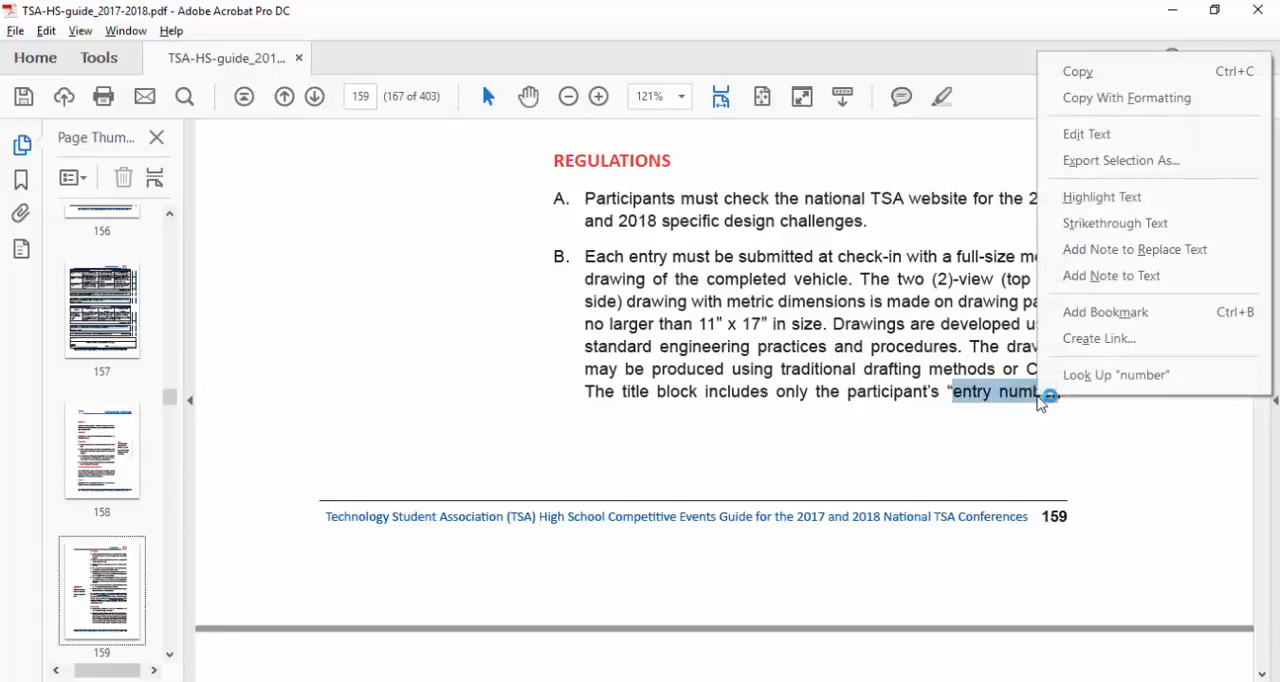
click(1077, 71)
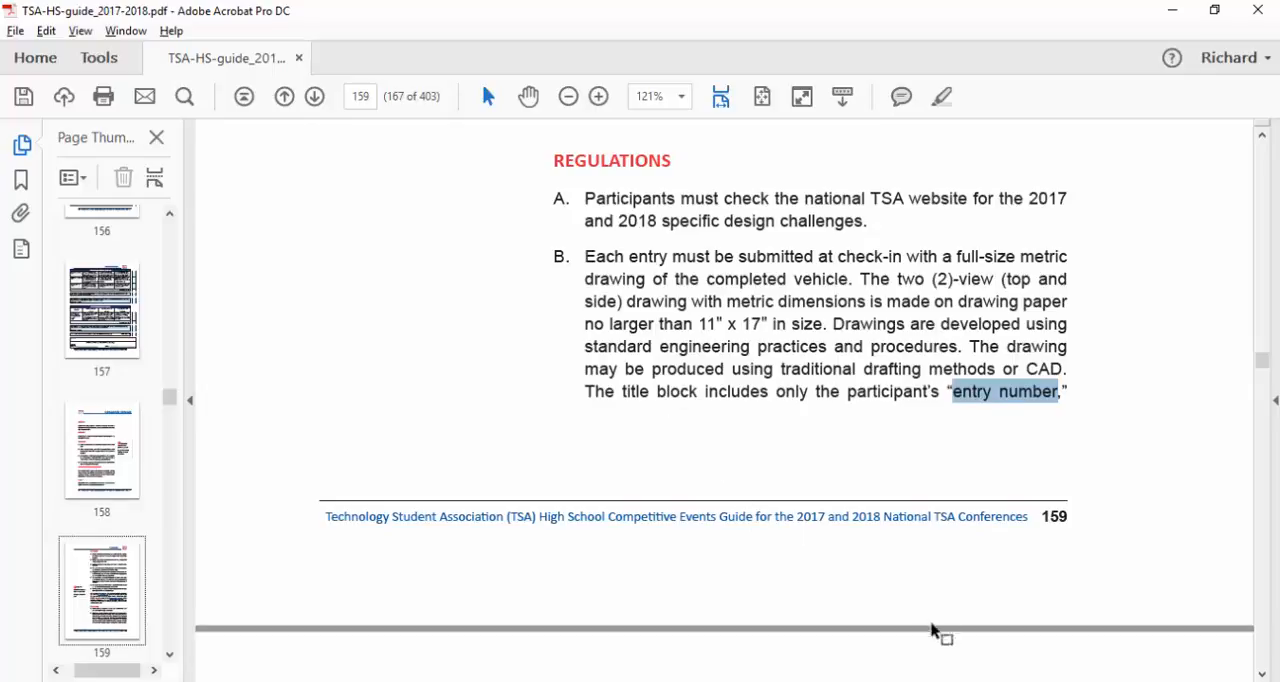
- Return to the SolidWorks drawing, finish the trim, and place a note reading "entry number" at the title block
click(932, 681)
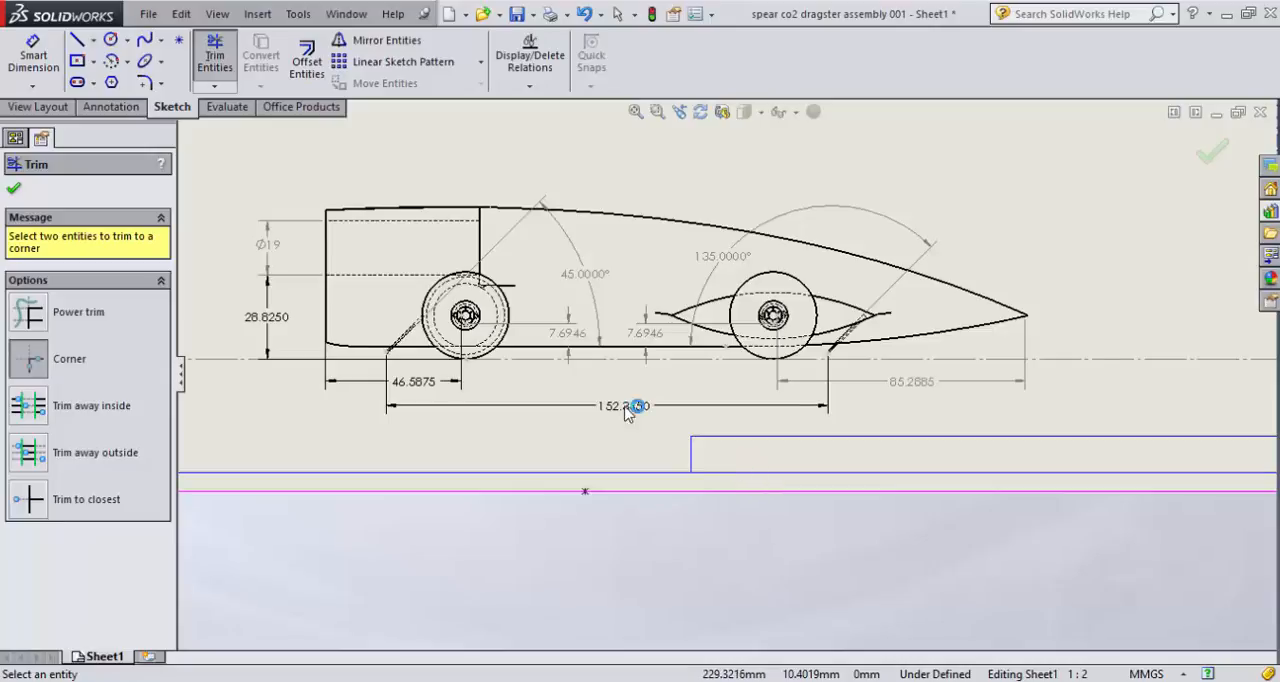
click(13, 188)
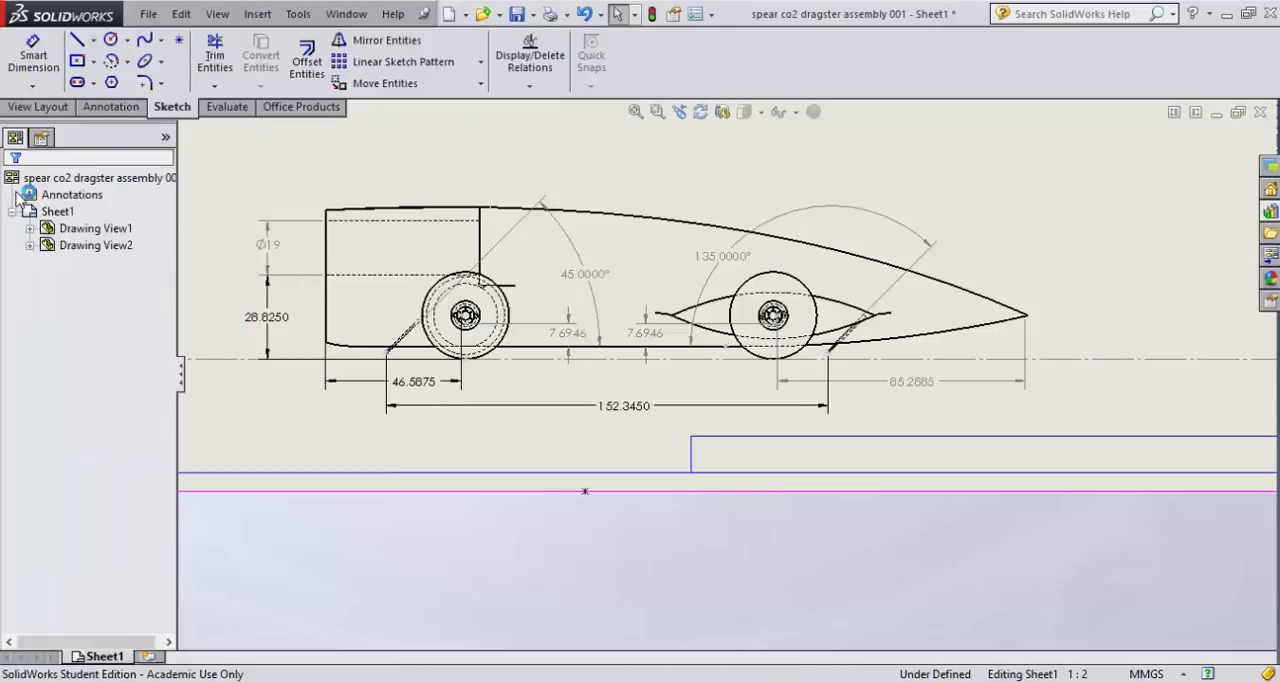
click(111, 106)
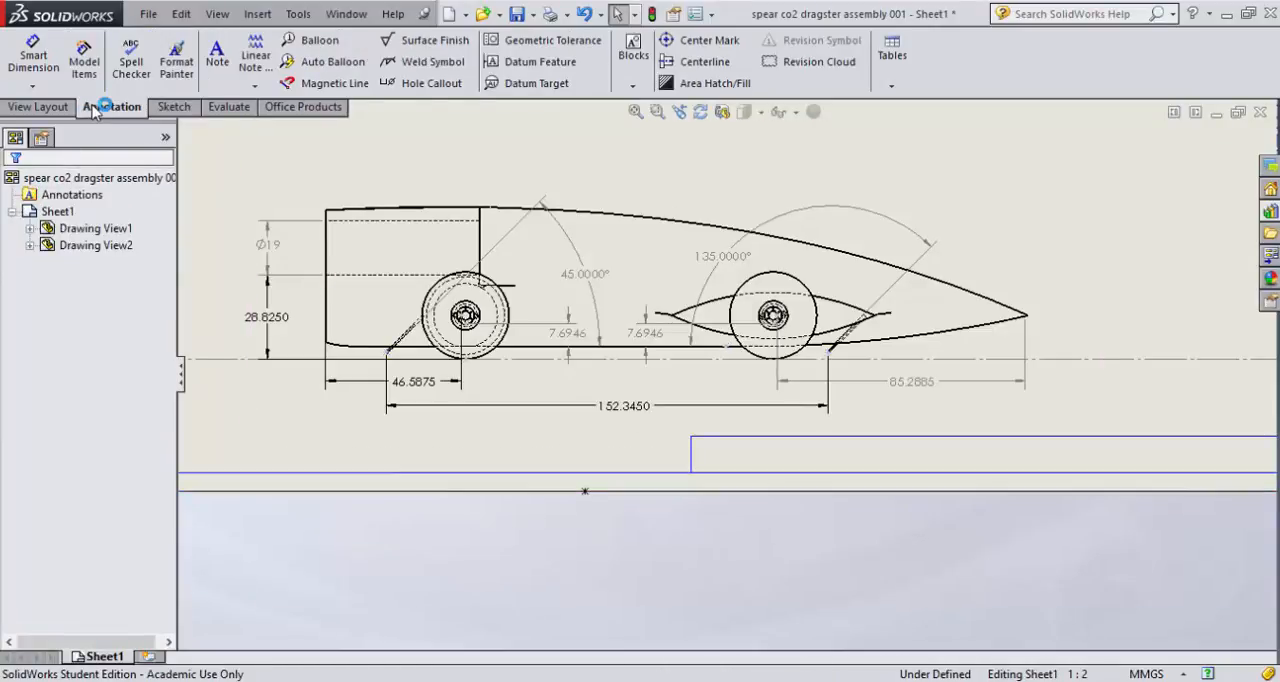
click(217, 60)
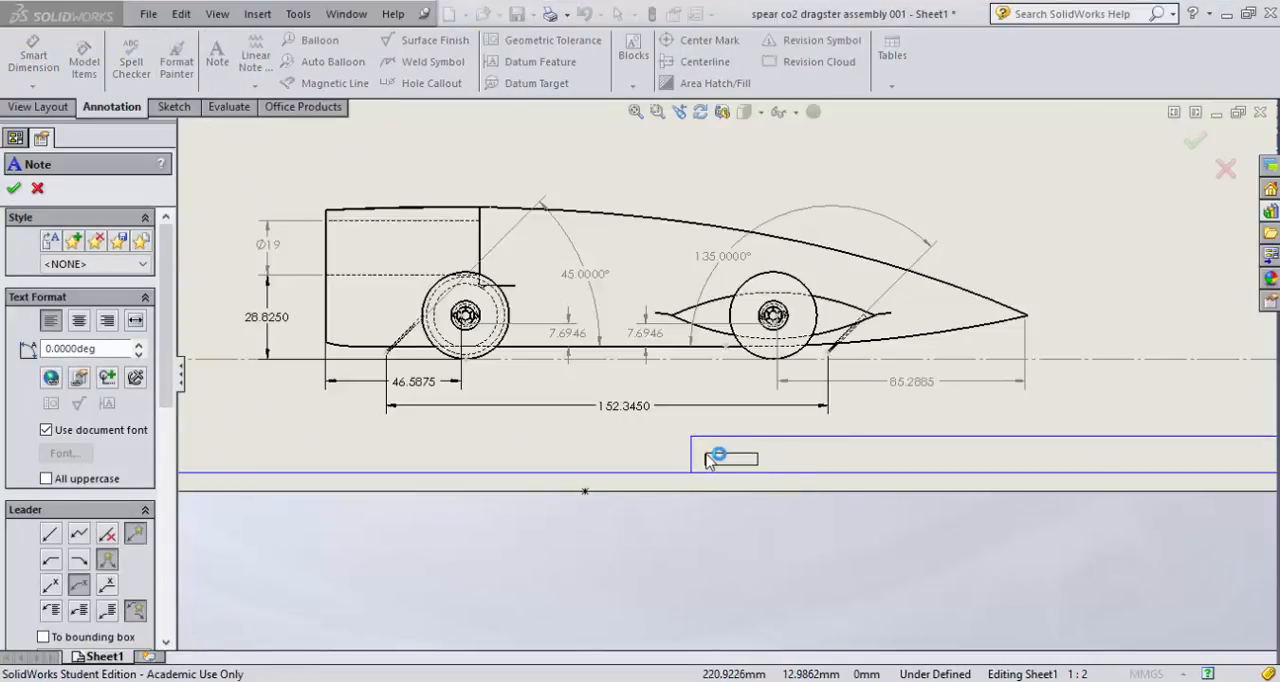
click(707, 456)
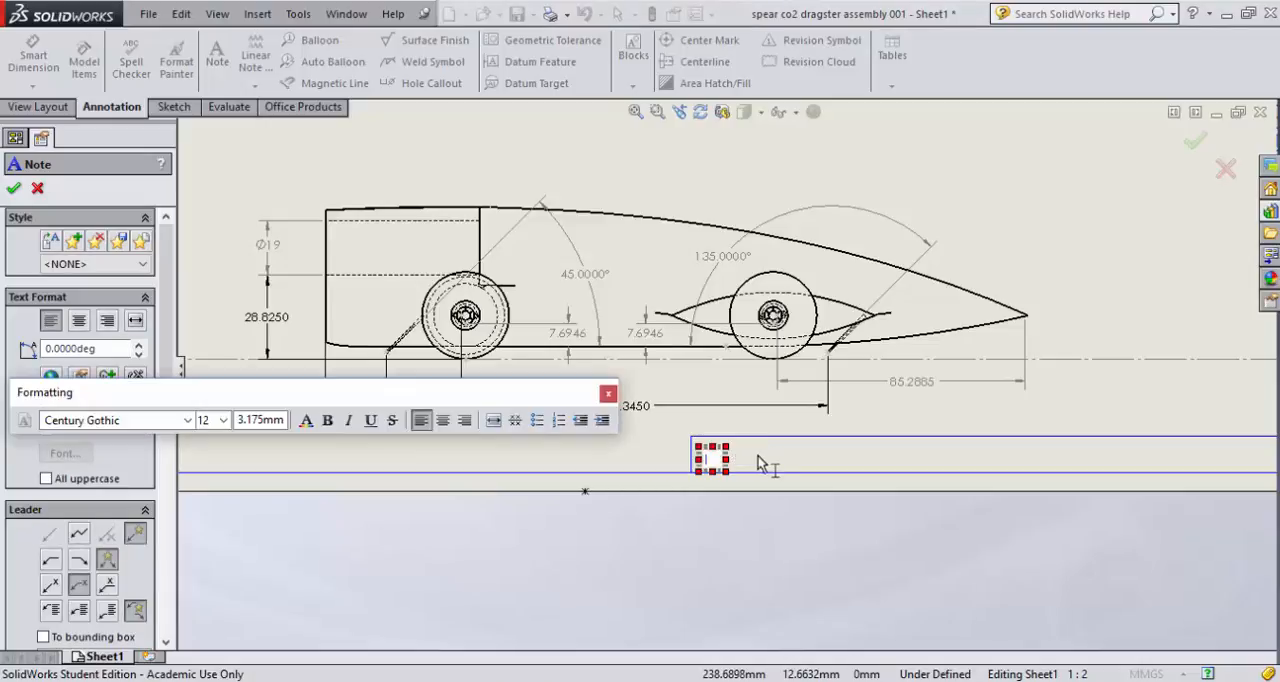
text(entry number)
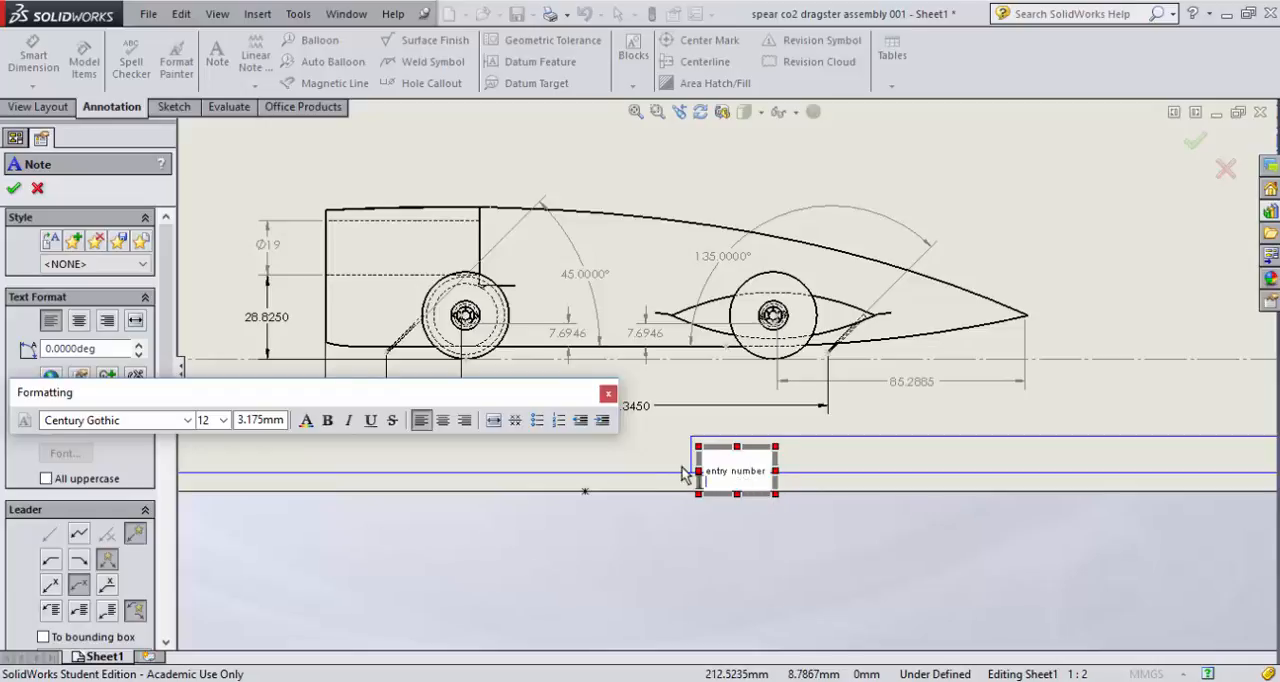
- Set the "entry number" note's font size to 24 and move it inside the title block box
key(ctrl+a)
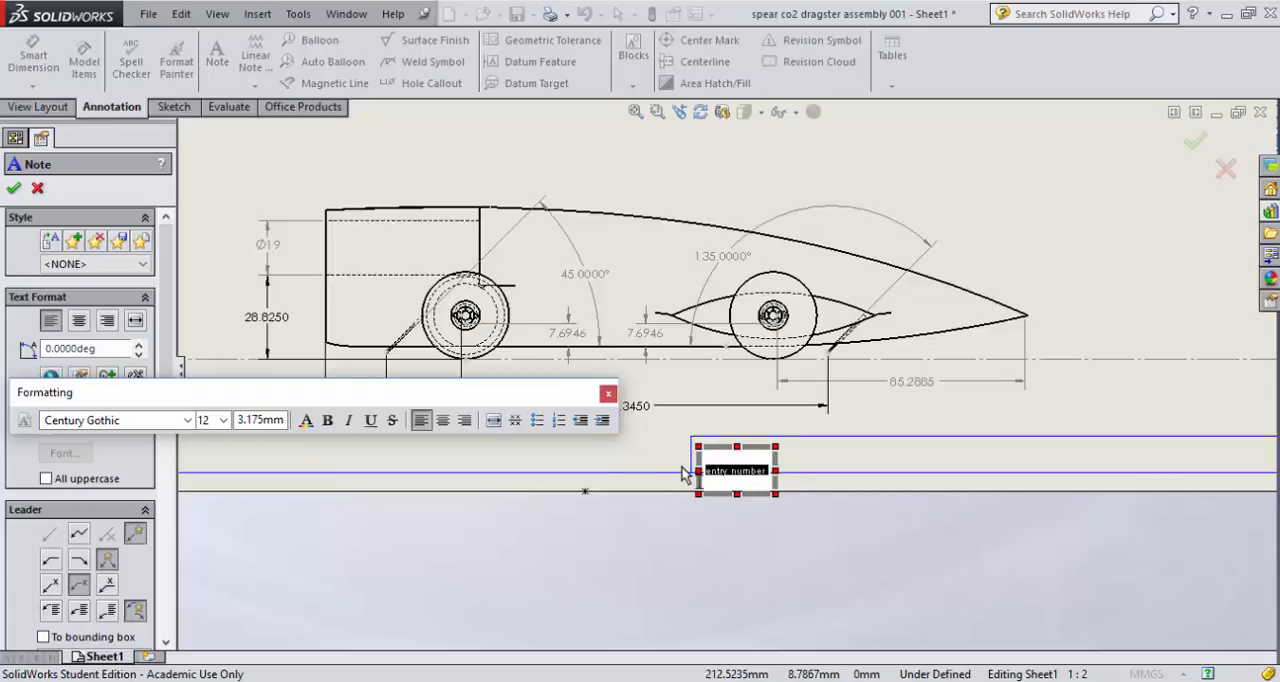
click(222, 421)
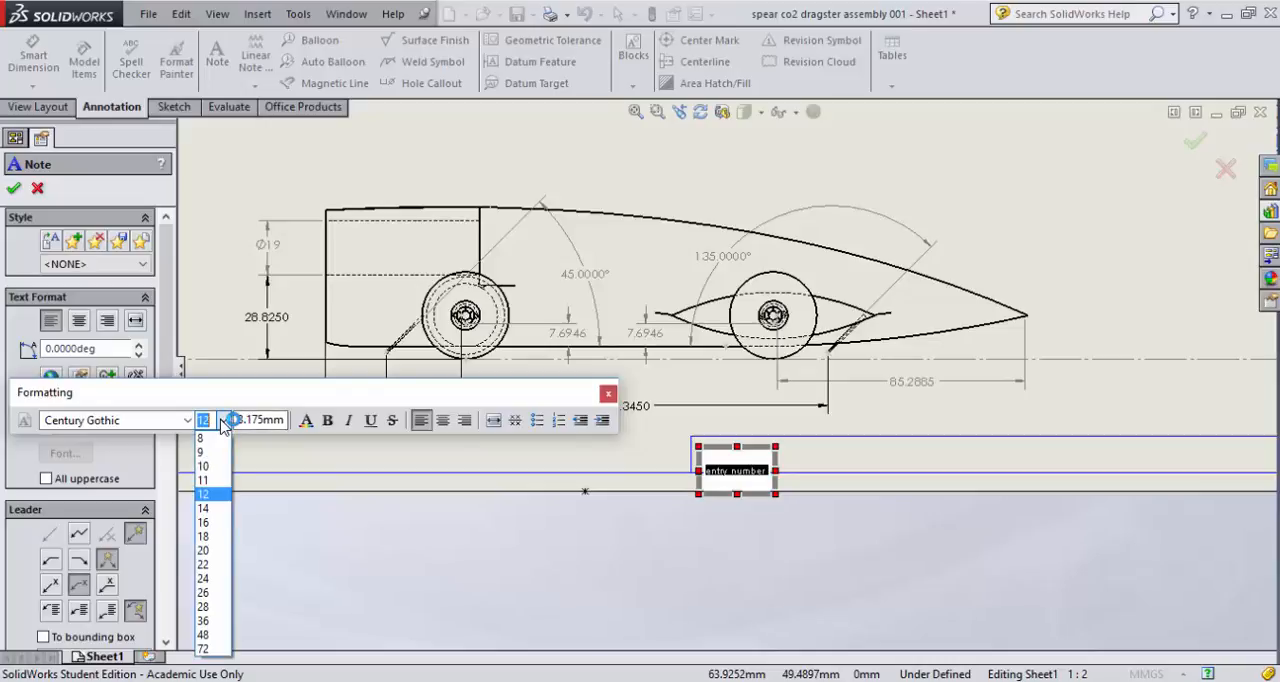
click(205, 580)
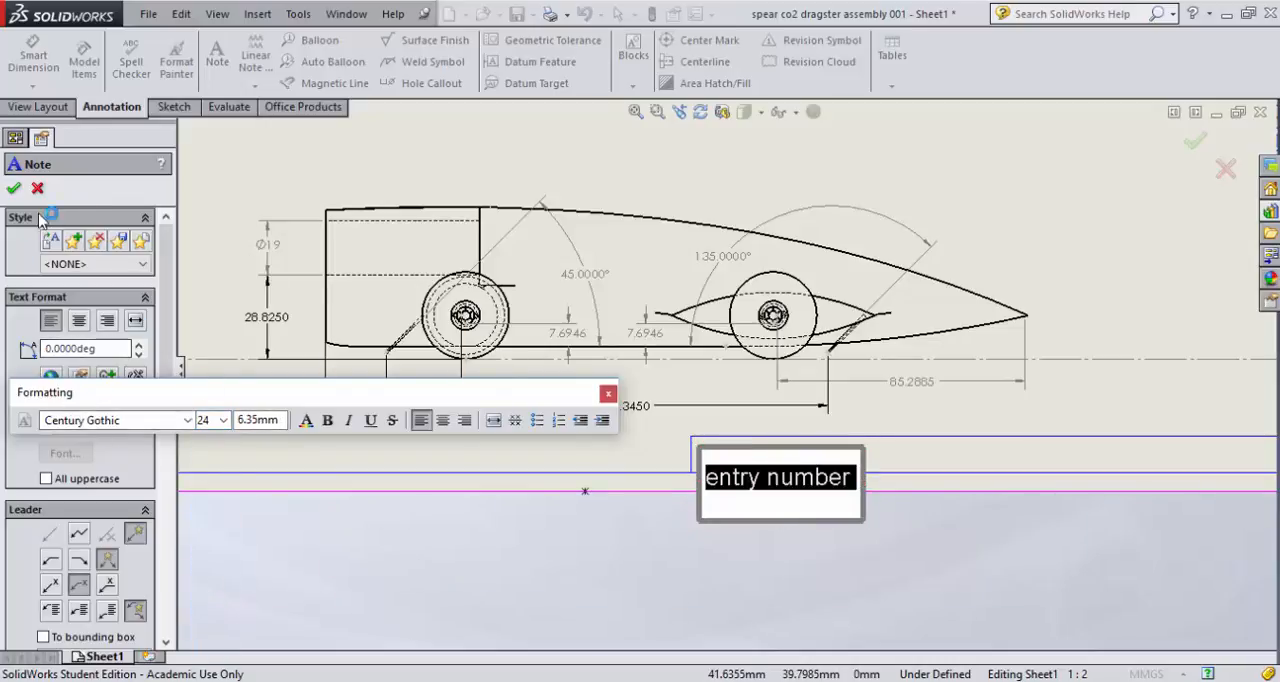
click(15, 189)
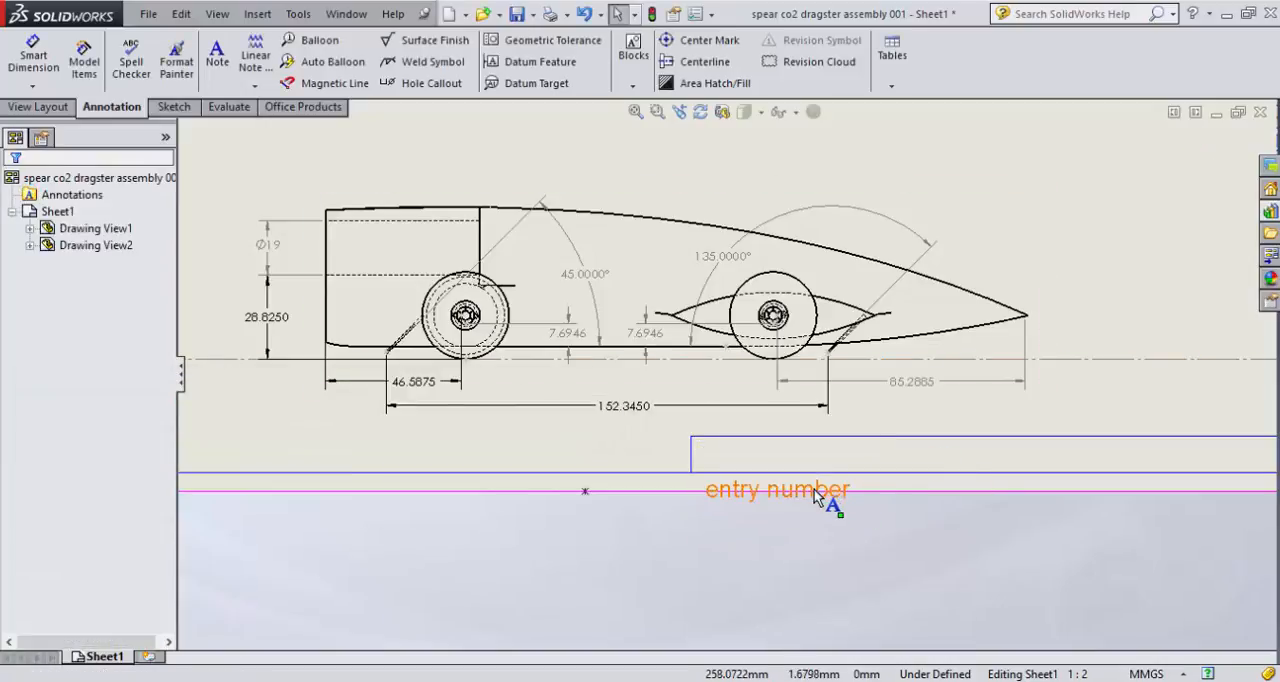
drag(826, 502, 818, 460)
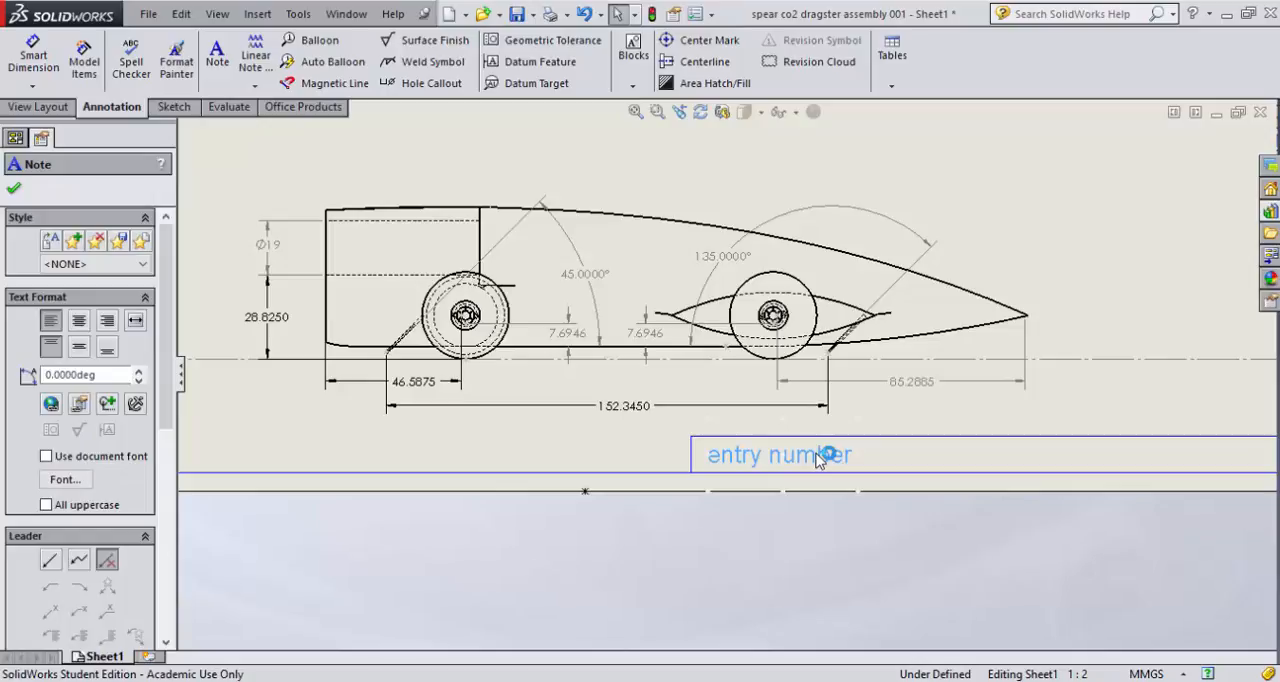
- Edit the title block note to read "Entry Number:" with both words capitalized and a colon at the end
double_click(818, 458)
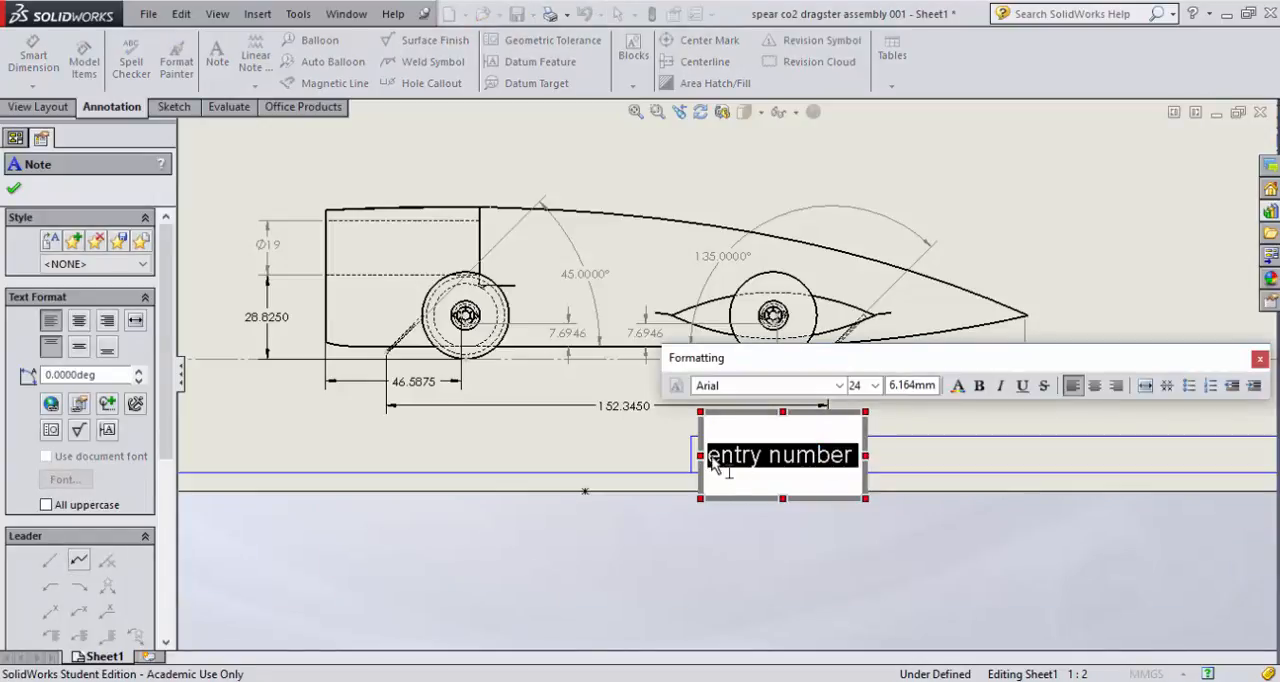
click(714, 459)
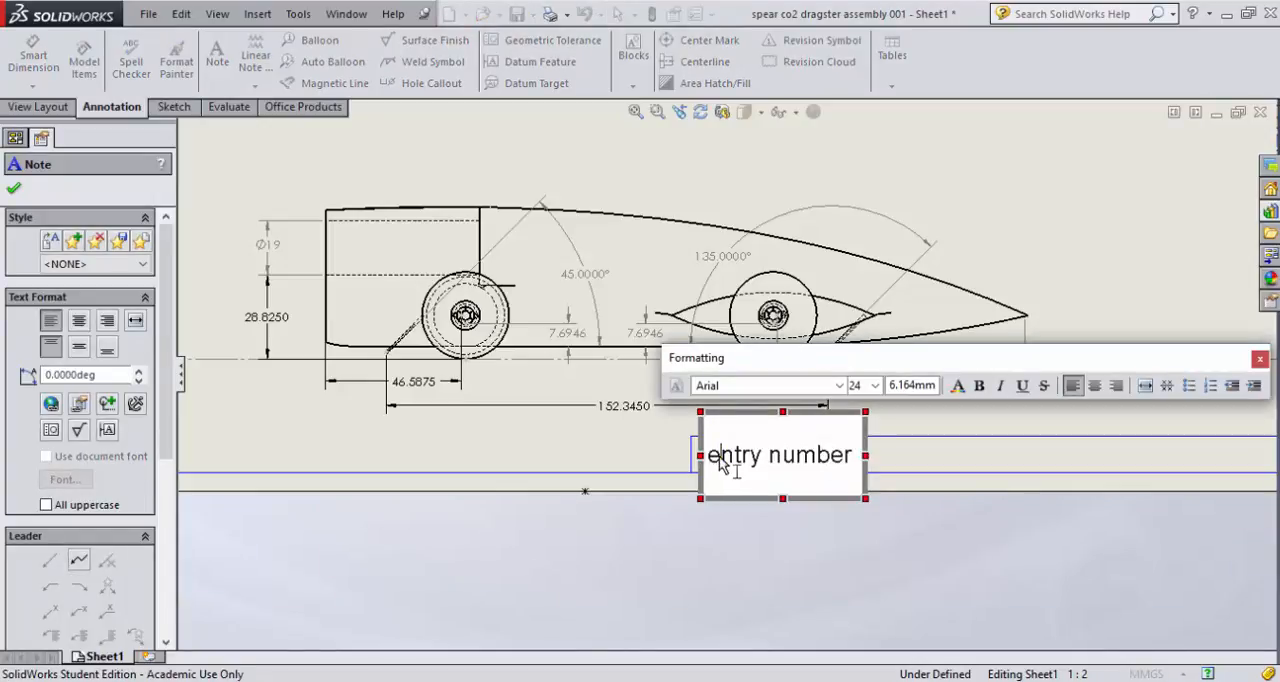
key(Delete)
text(E)
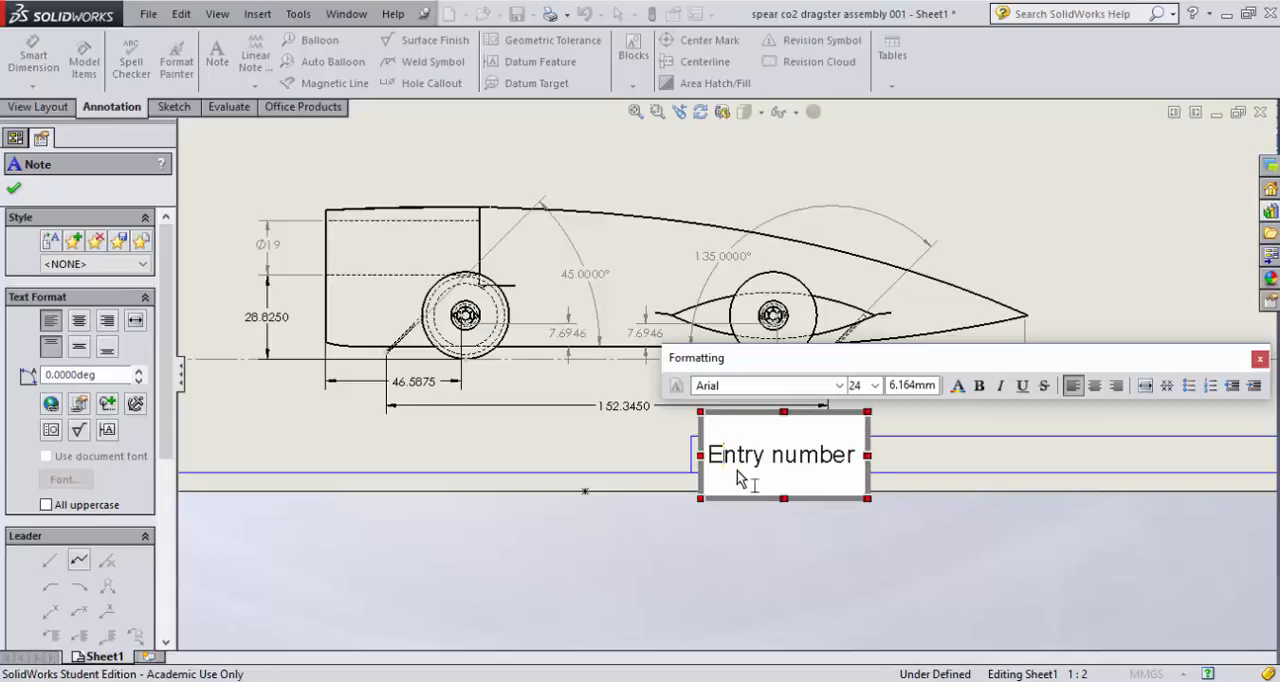
drag(783, 458, 776, 456)
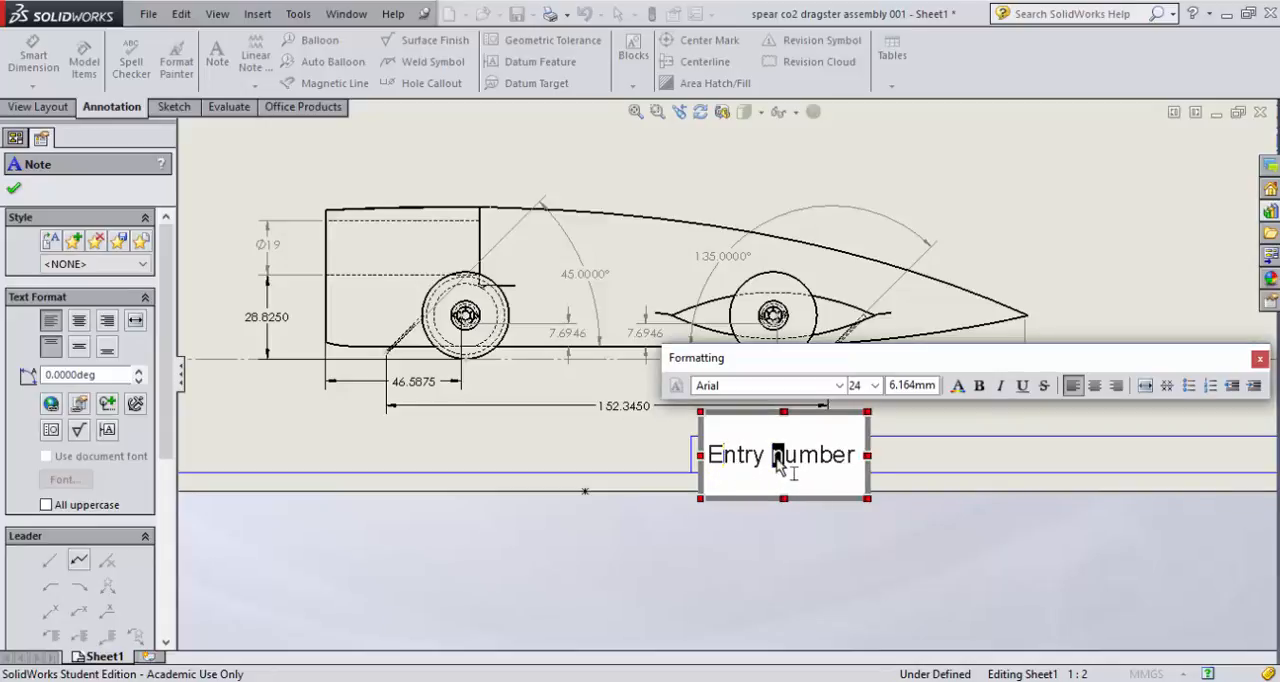
text(N)
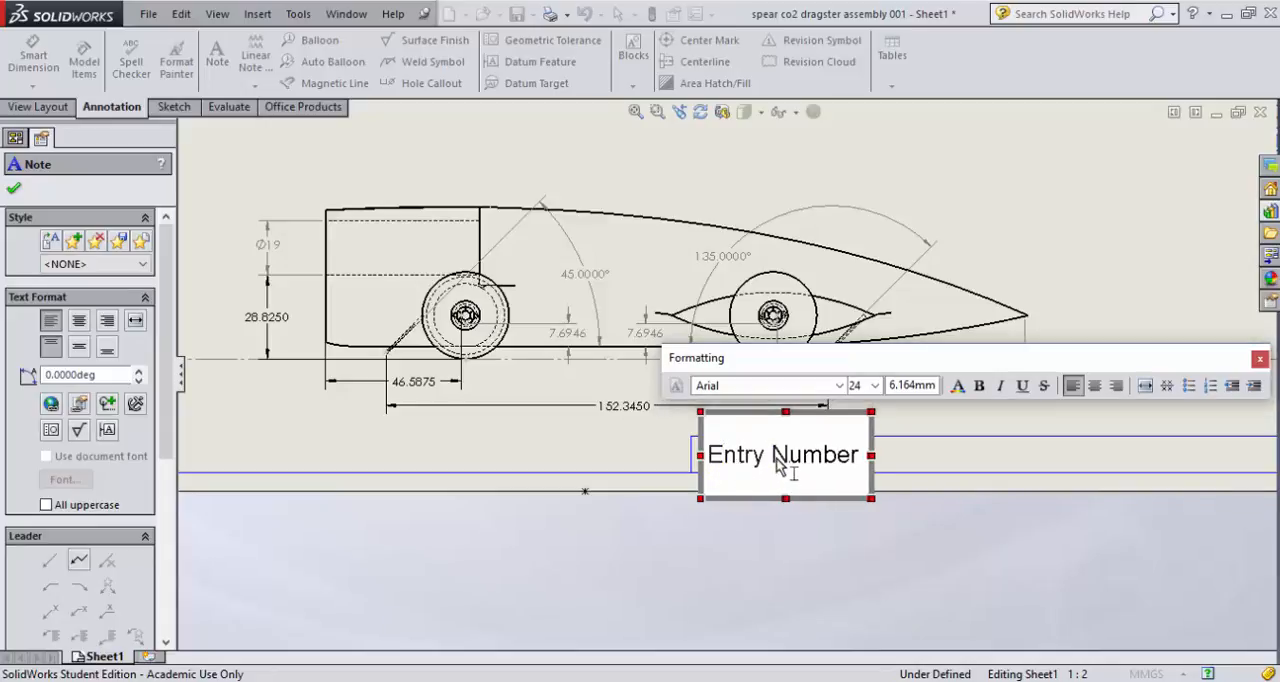
click(866, 455)
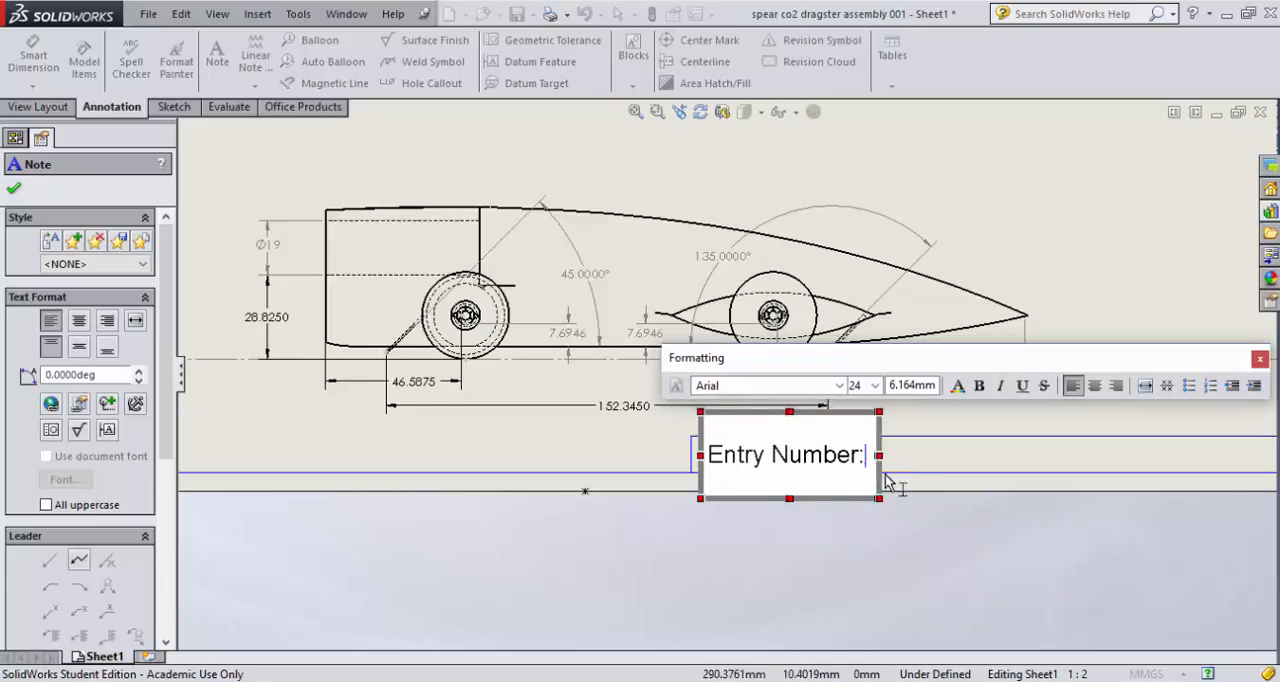
text(:)
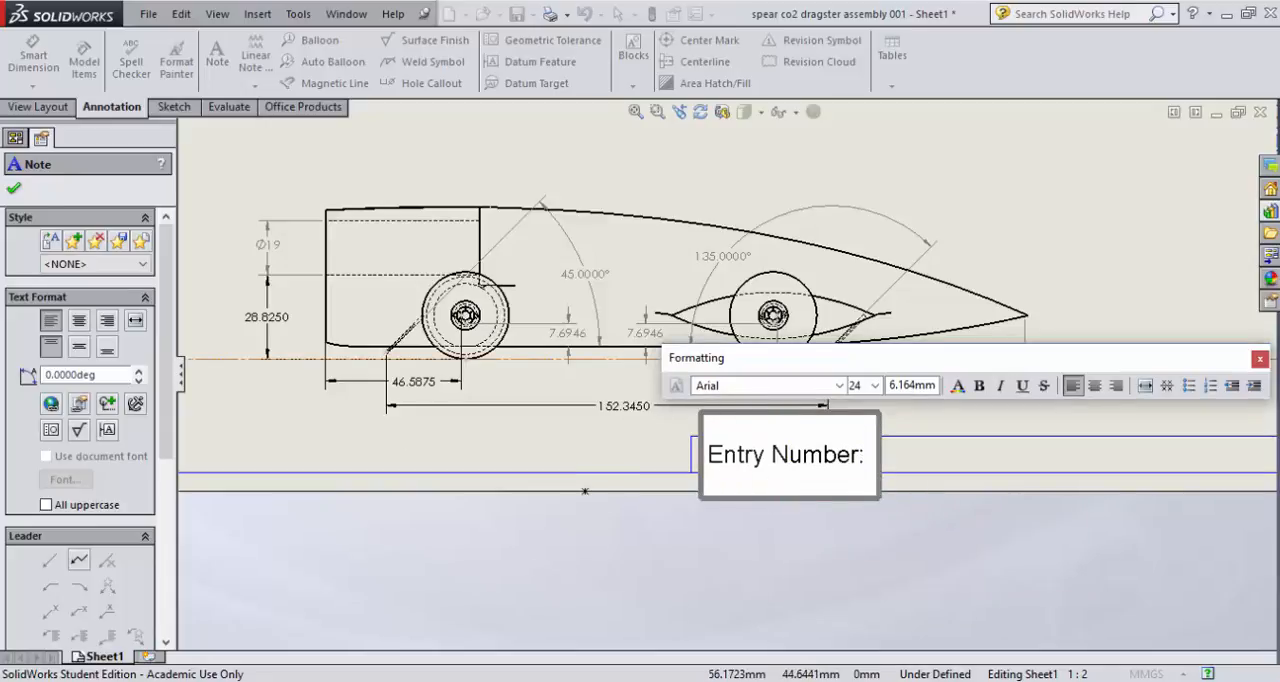
click(13, 188)
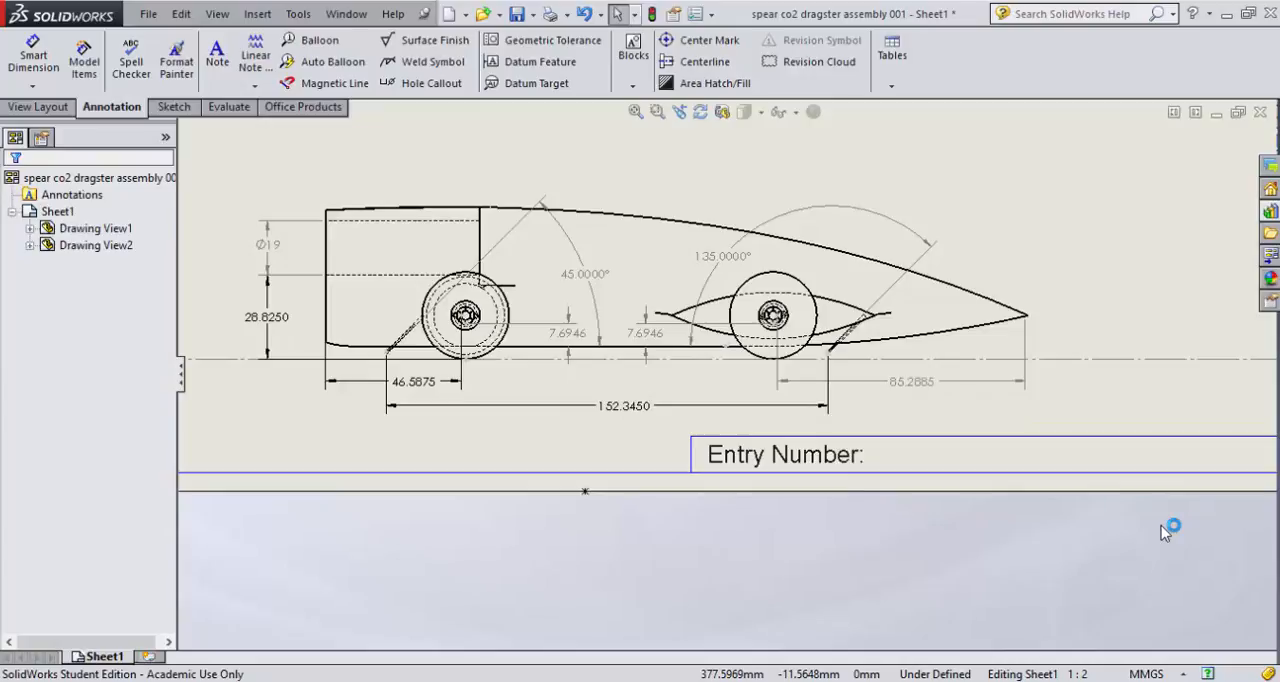
key(f)
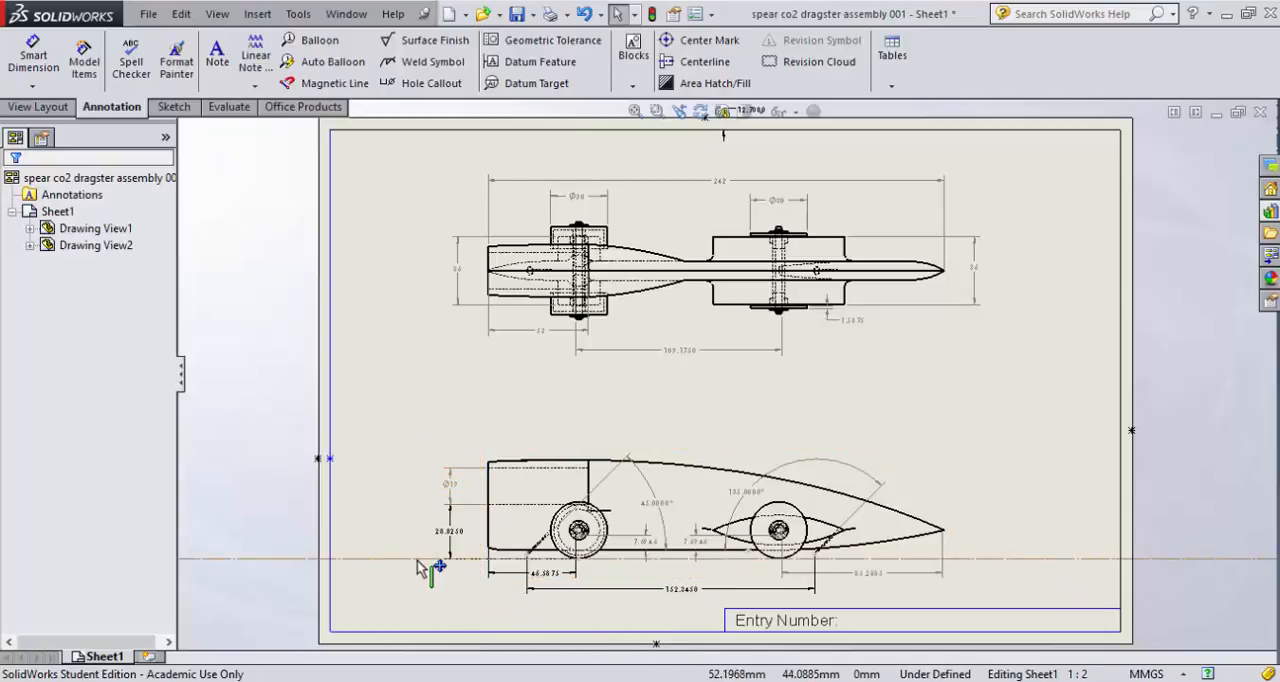
- Add a note in font size 24 reading "Drawing is in Metric 1:1 Scale." inside the sheet's lower-left border corner
click(233, 60)
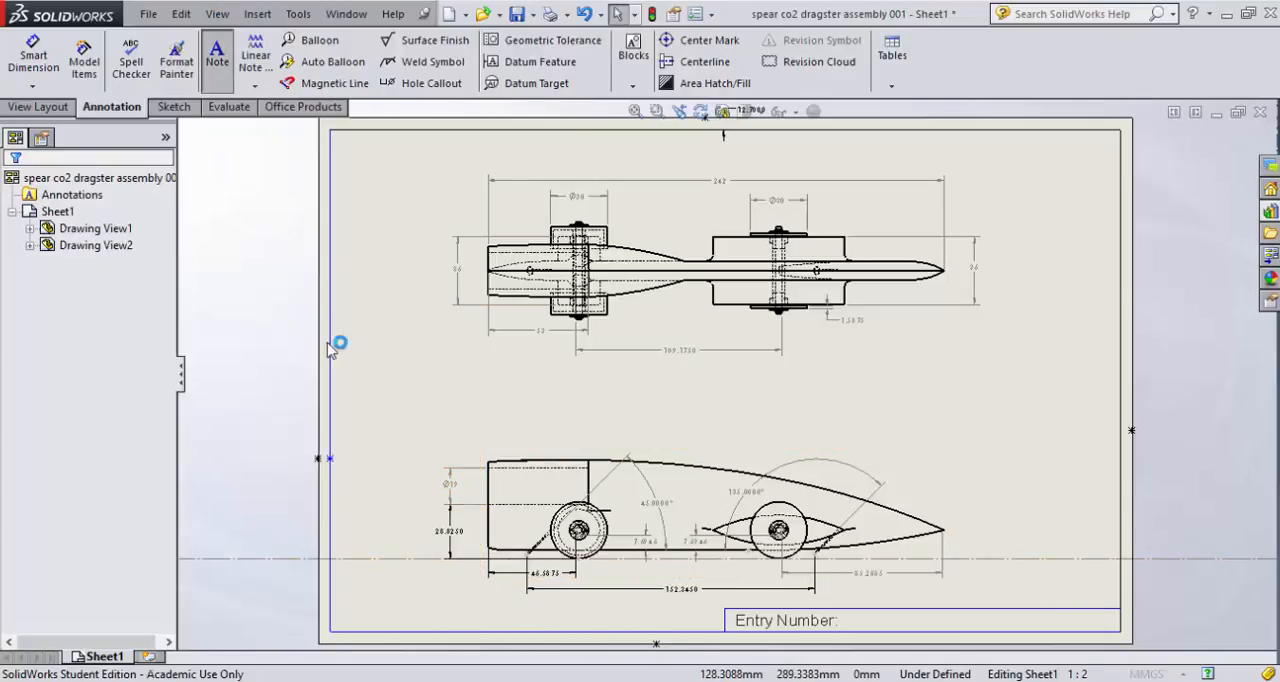
click(352, 618)
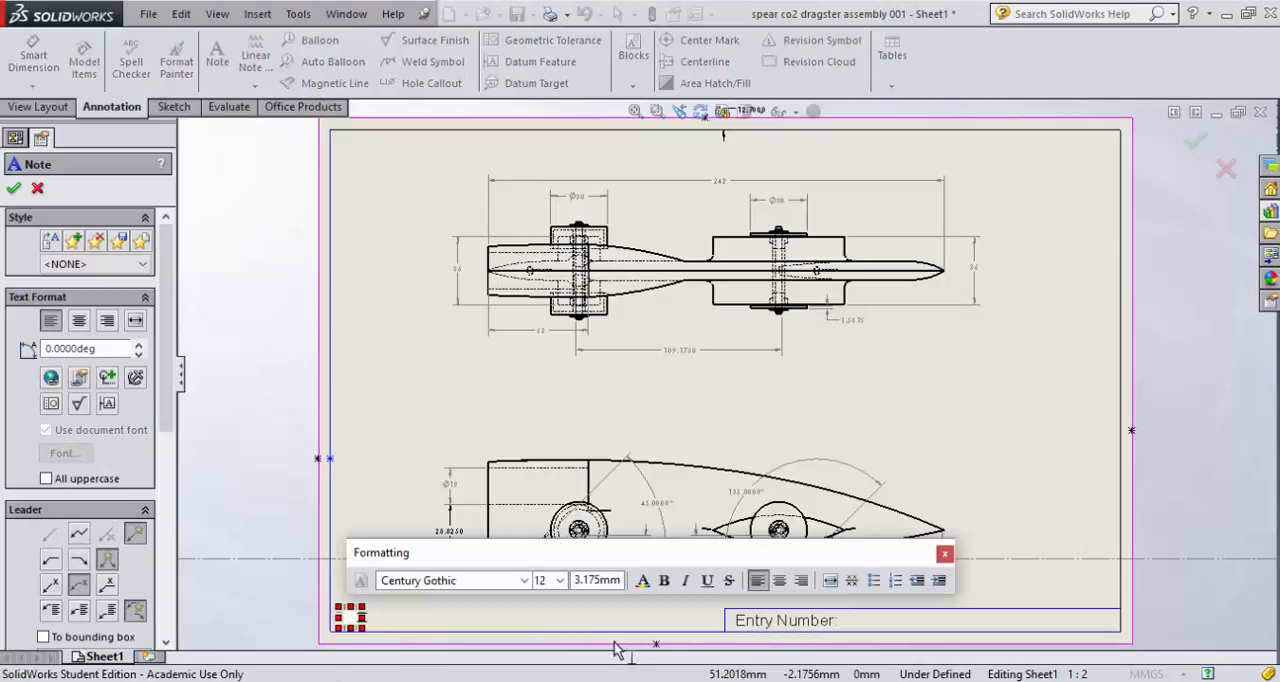
click(560, 580)
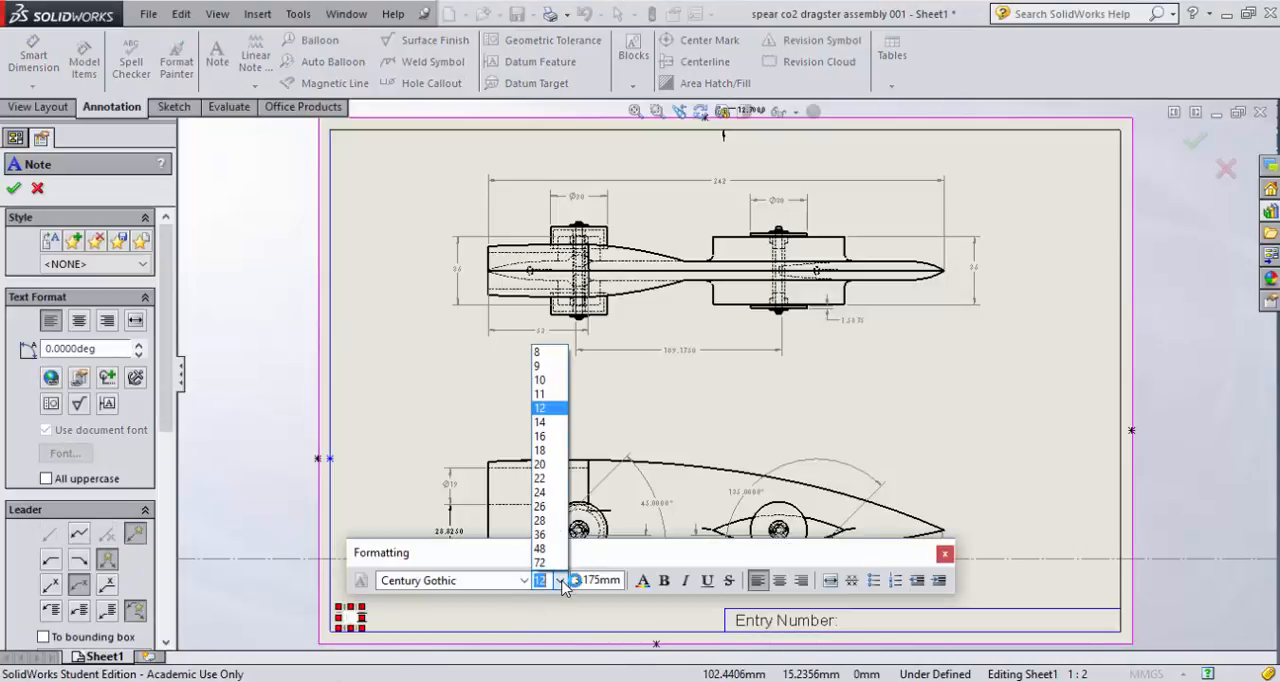
click(554, 494)
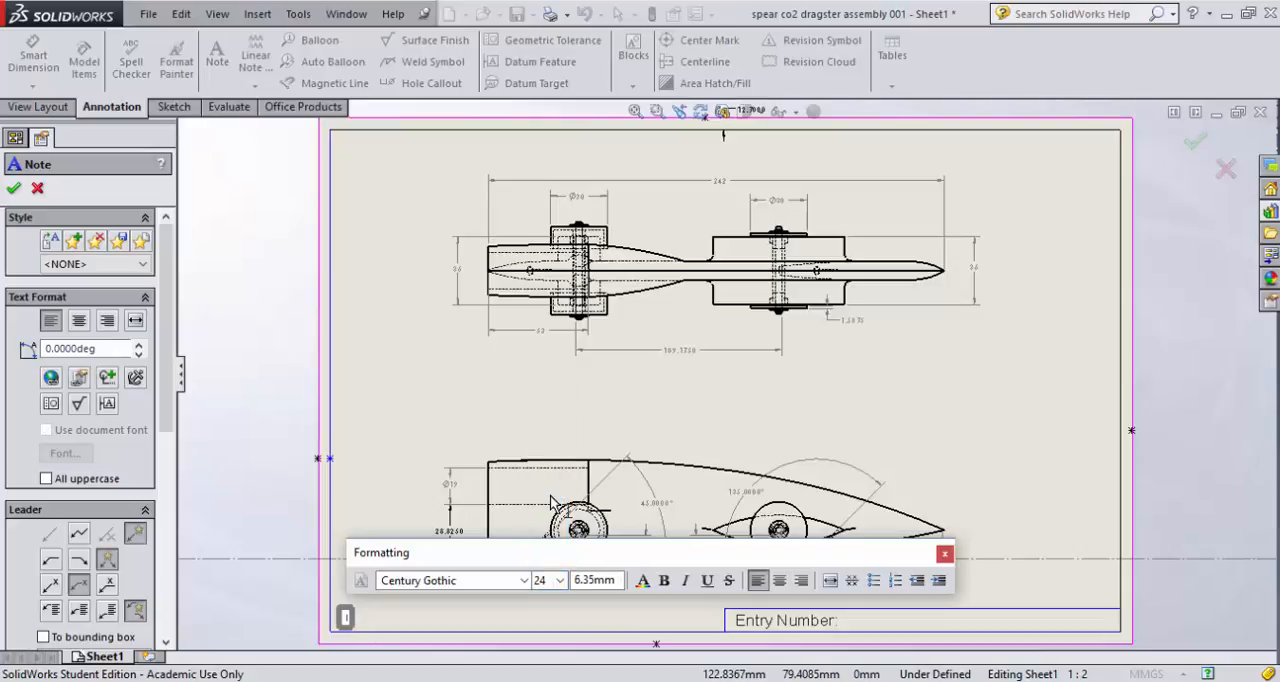
text(Dra)
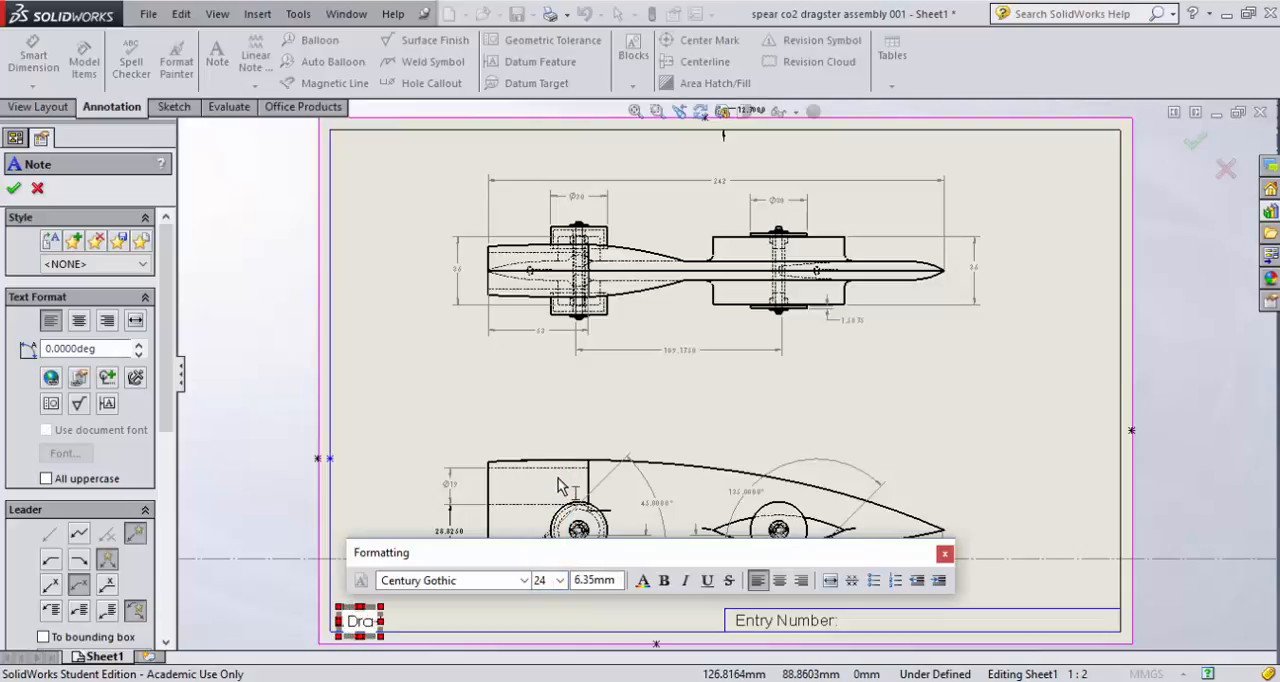
text(wing is)
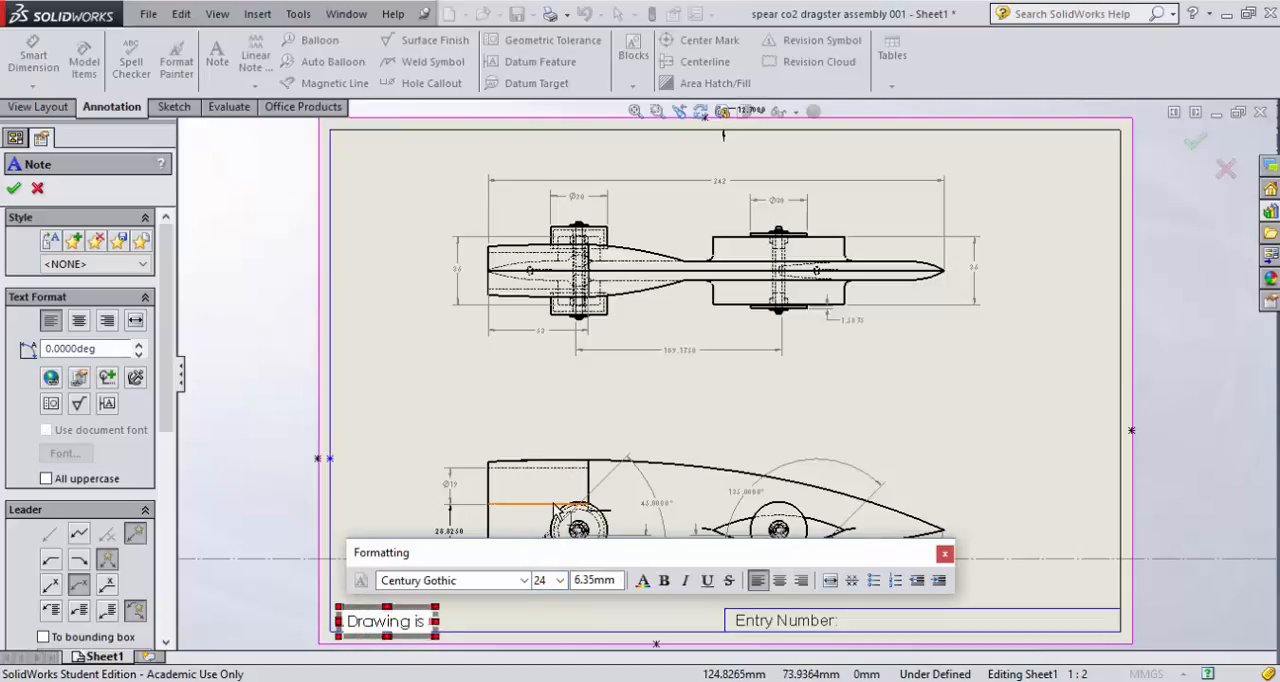
text( in Met)
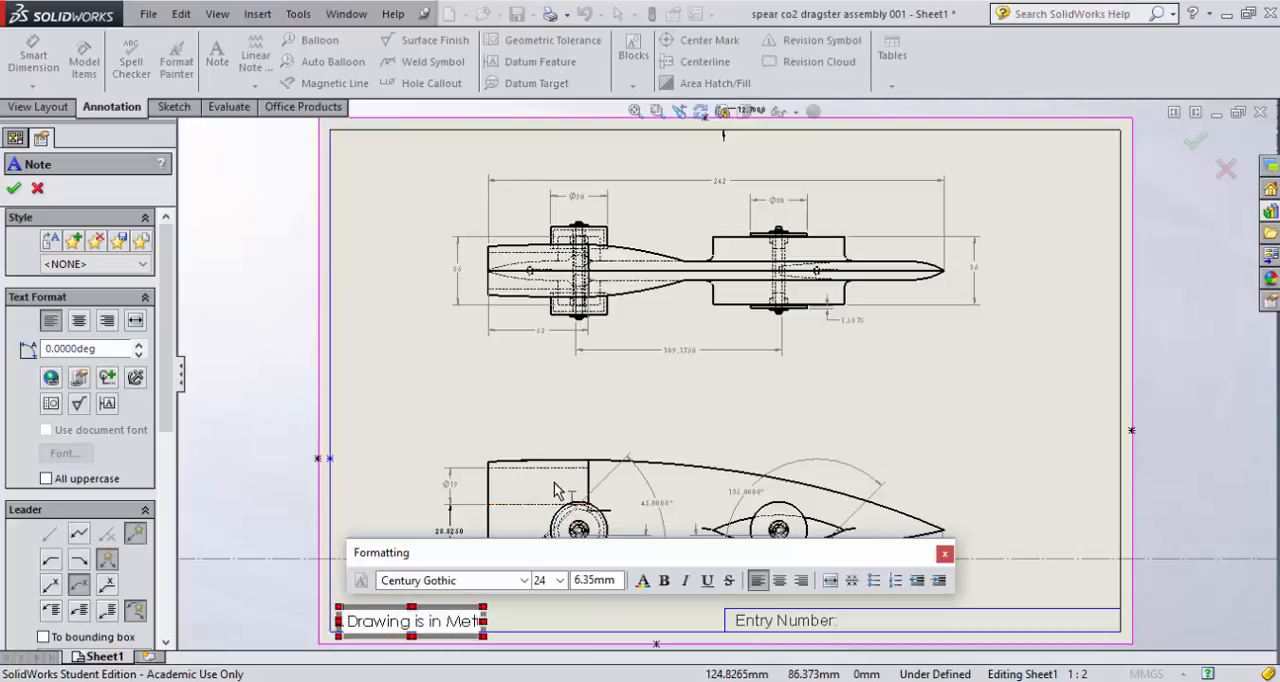
text(ric 1)
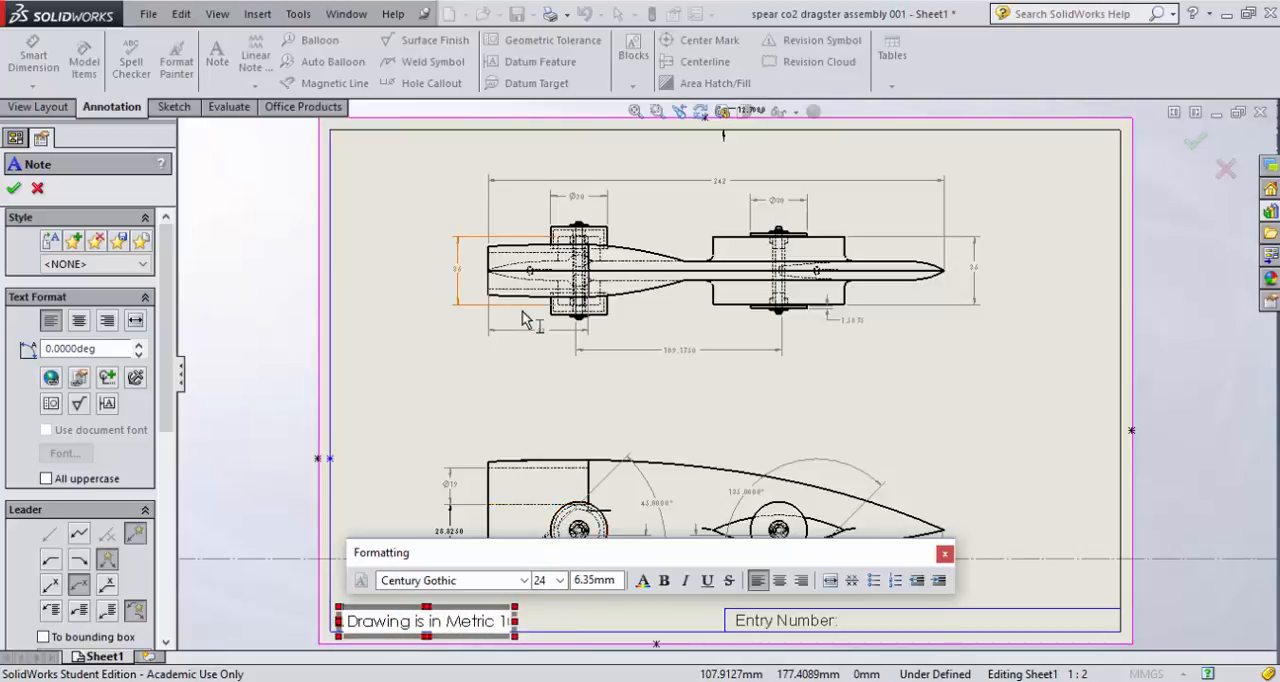
text(:1)
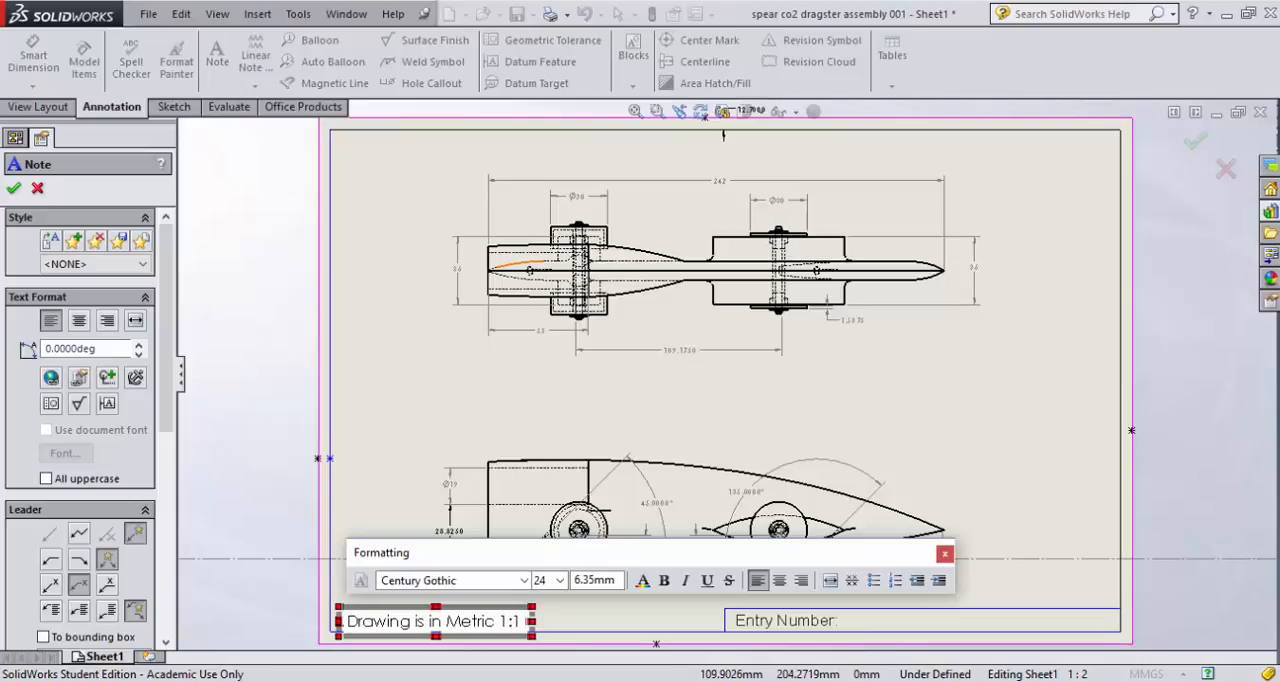
text( Scale)
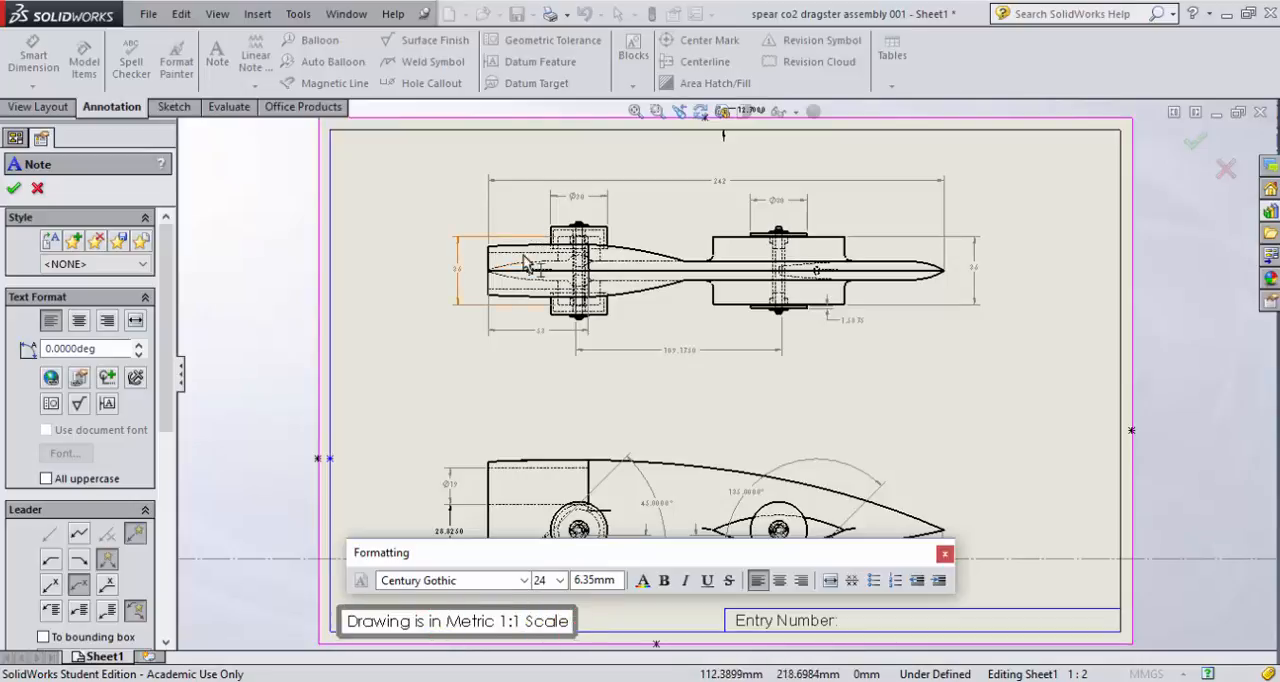
text(.)
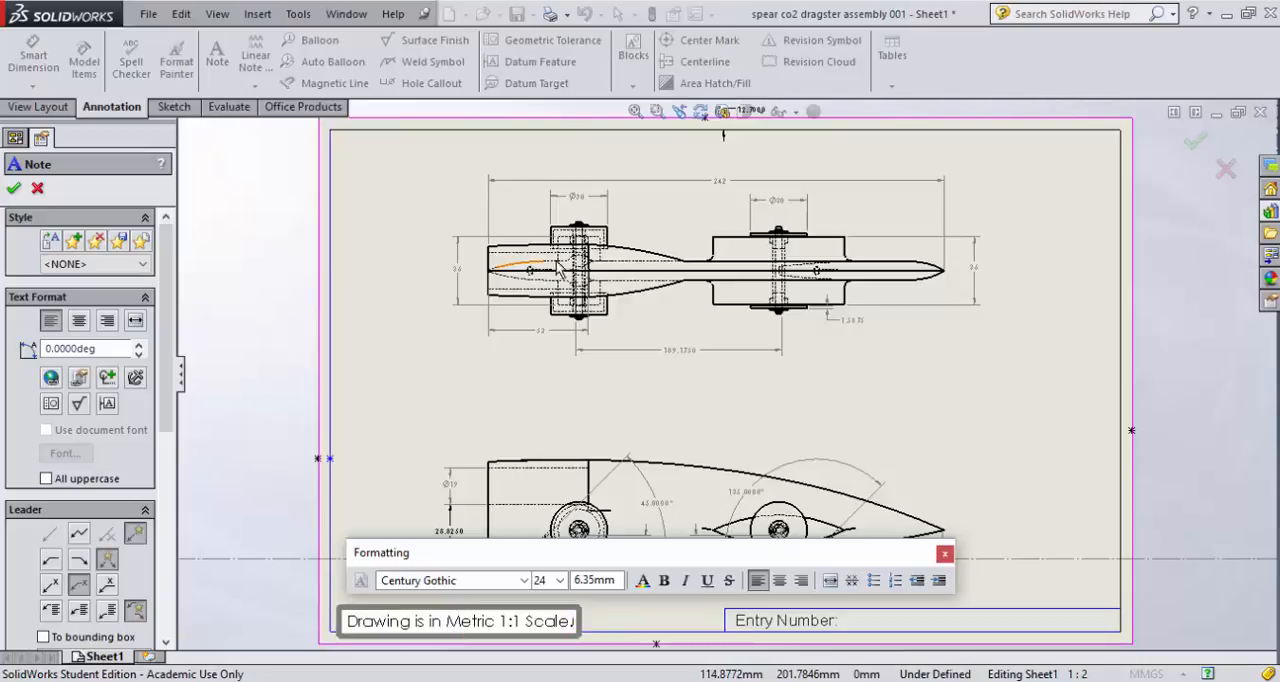
click(946, 556)
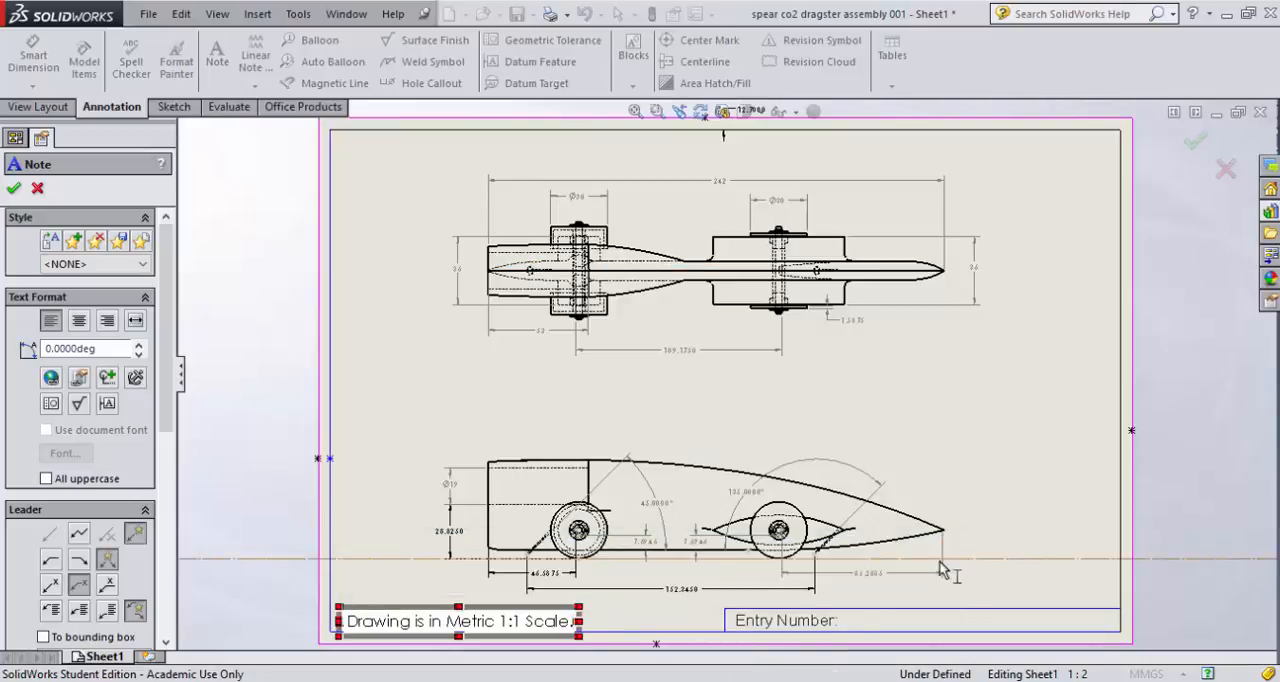
click(405, 530)
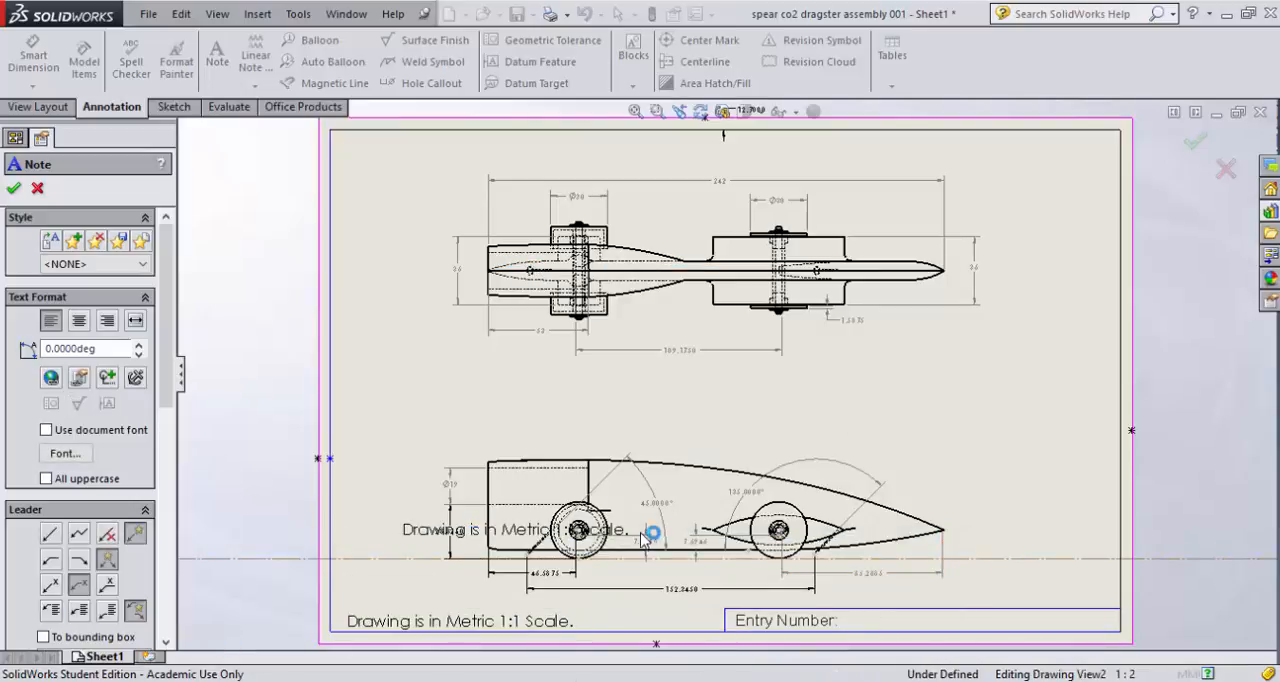
click(410, 494)
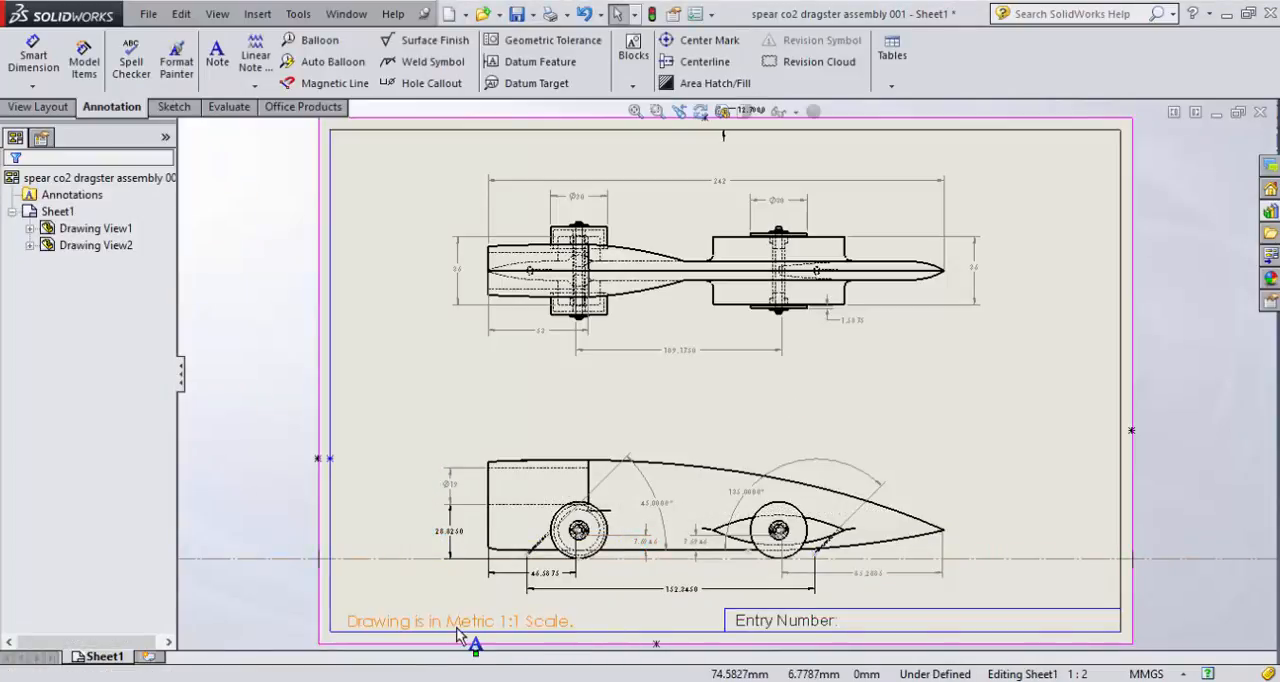
- Move the scale note slightly closer to the sheet's left border and check it up close beside the title block
mouse_move(459, 621)
mouse_down()
mouse_move(491, 613)
mouse_move(451, 620)
mouse_up()
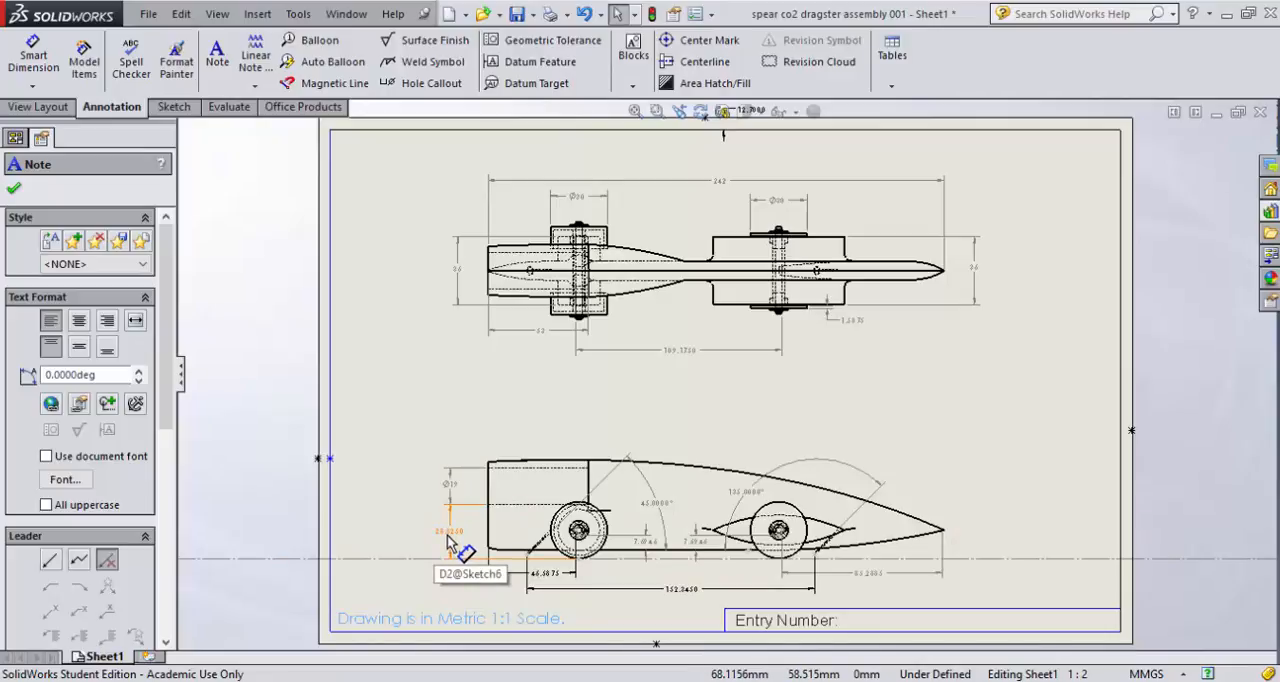
scroll(447, 540, up, 3)
scroll(550, 495, down, 5)
scroll(550, 490, down, 3)
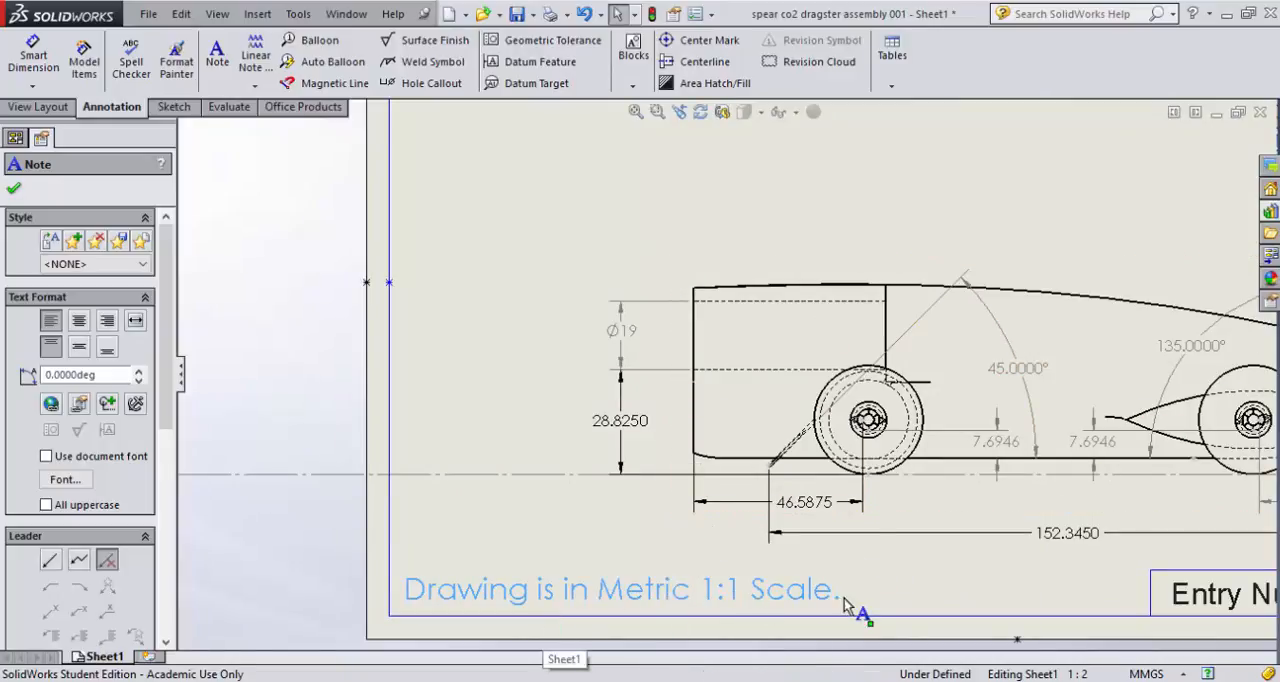
scroll(1022, 454, up, 3)
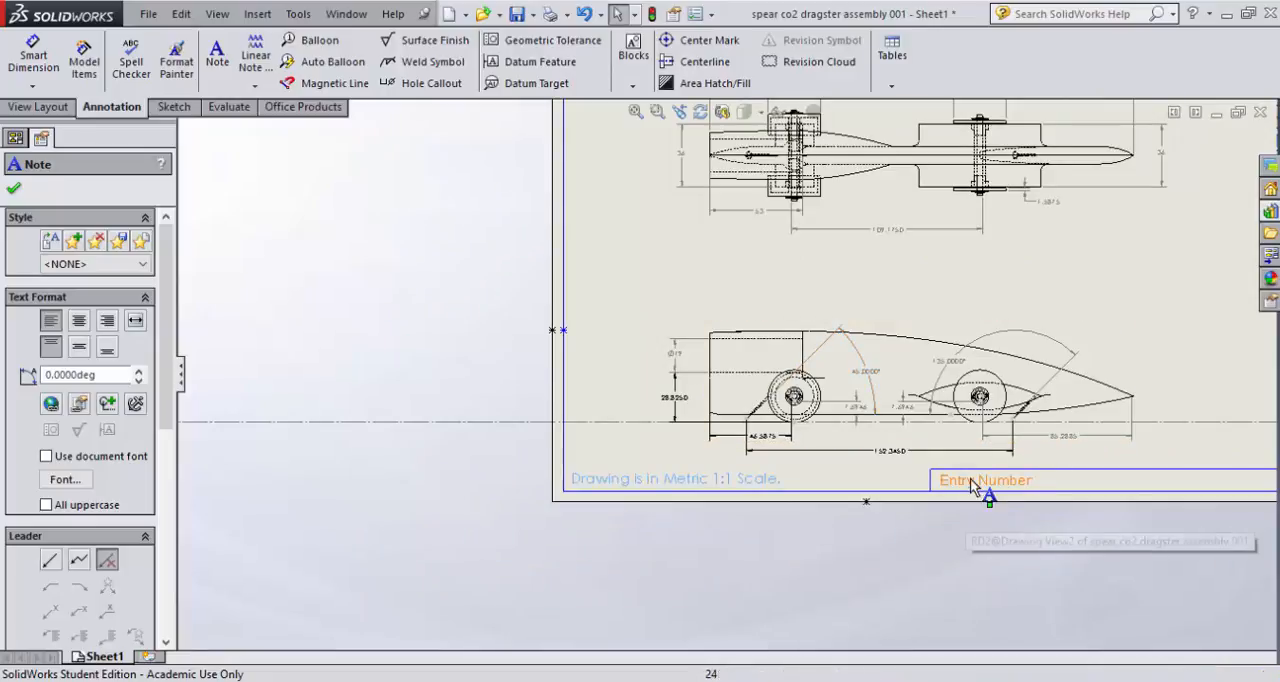
- Switch to the TSA-HS-guide_2017-2018.pdf in Adobe Acrobat and examine the opening sentence of regulation B on the required drawing
key(alt+Tab)
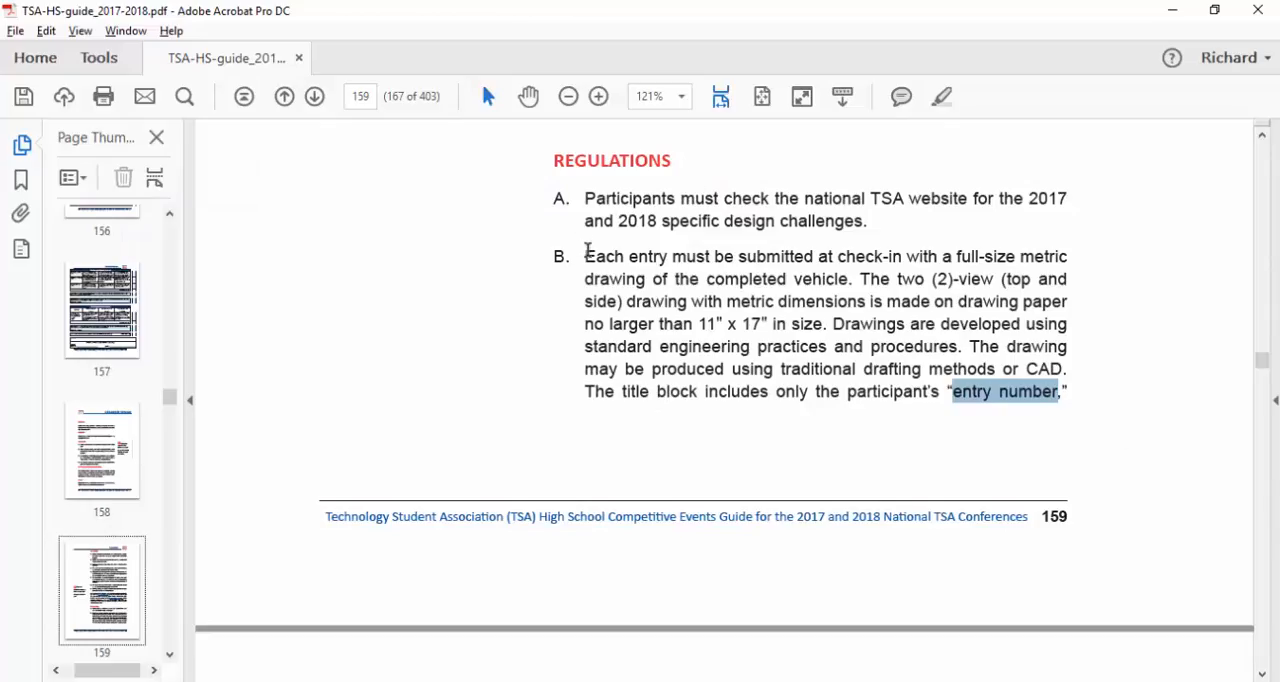
mouse_move(586, 250)
mouse_down()
mouse_move(1060, 257)
mouse_move(853, 274)
mouse_up()
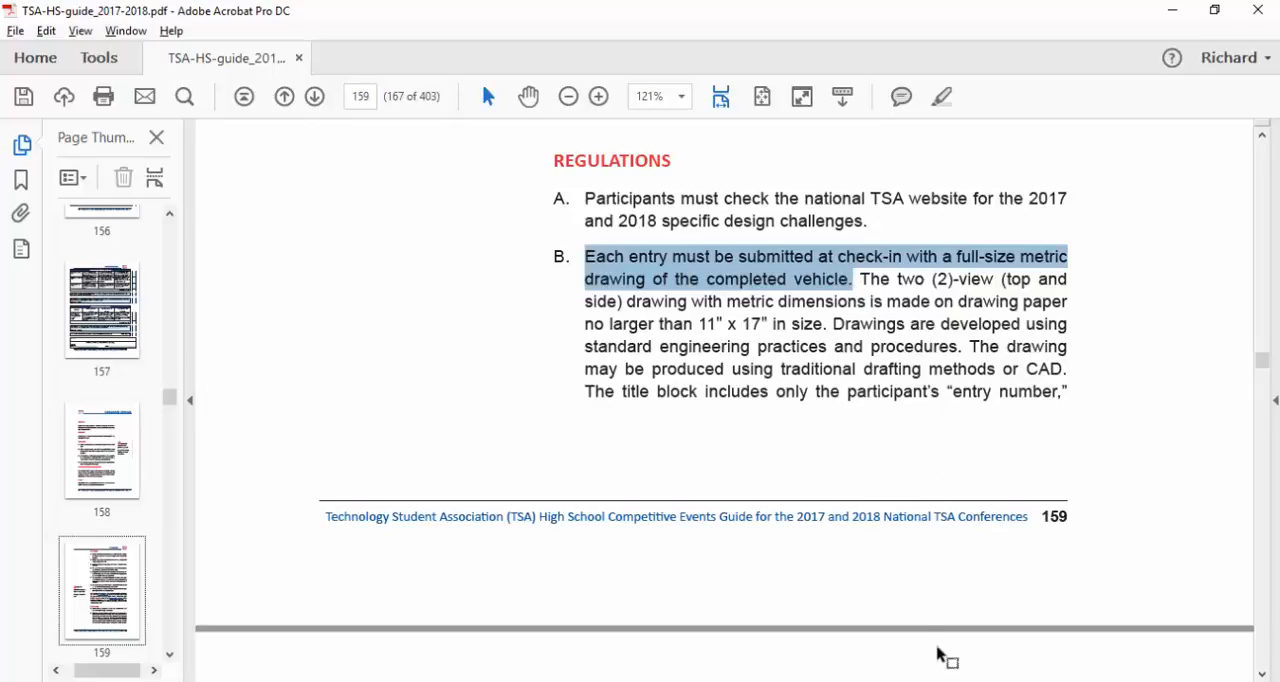
click(958, 680)
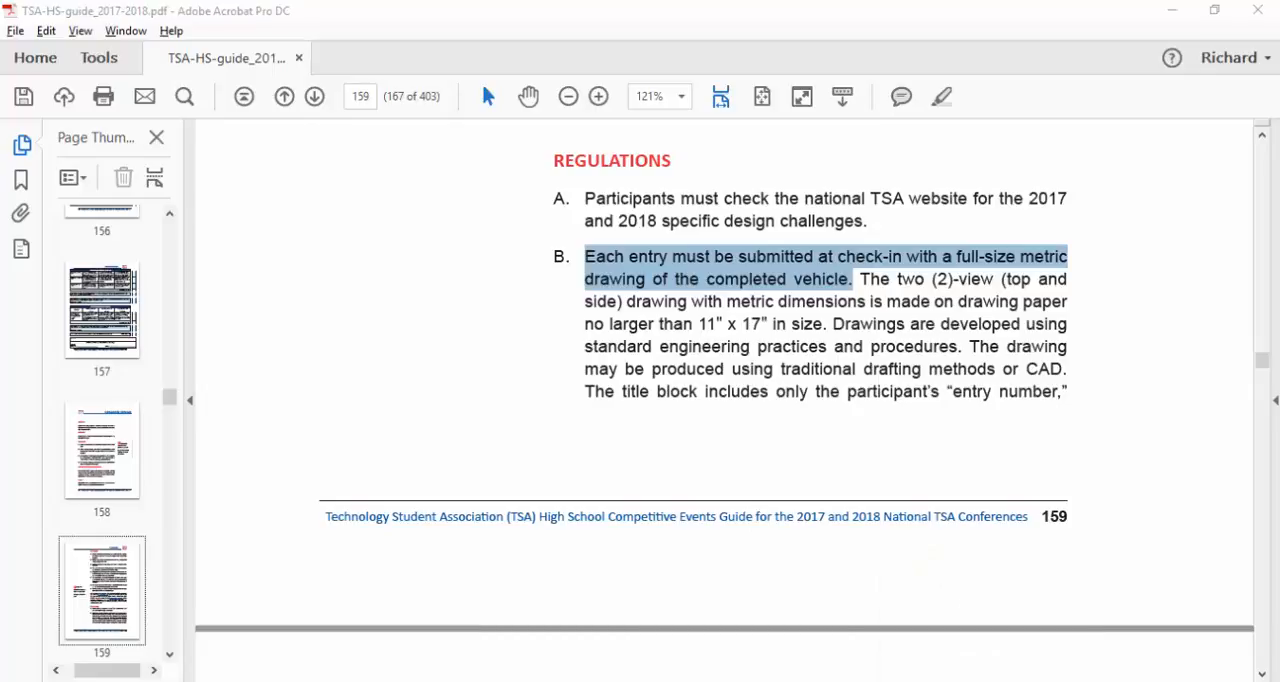
click(951, 486)
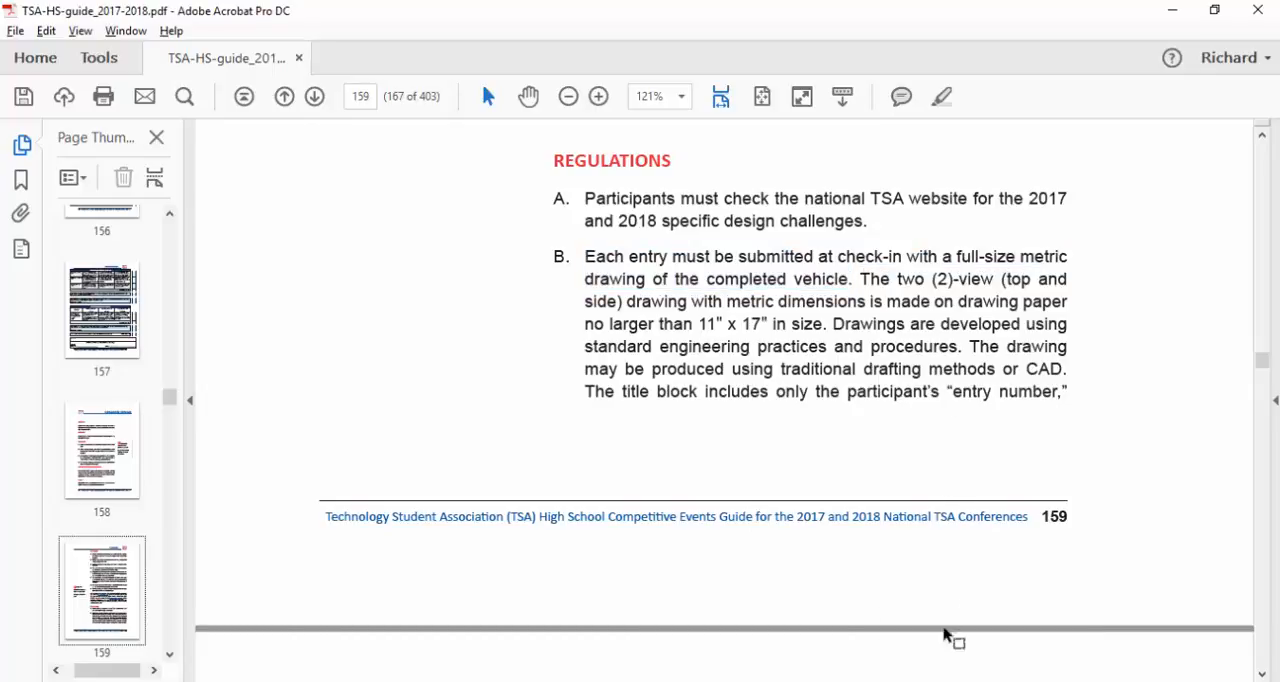
- Return to the SolidWorks drawing, finish editing the scale note and deselect it
click(955, 680)
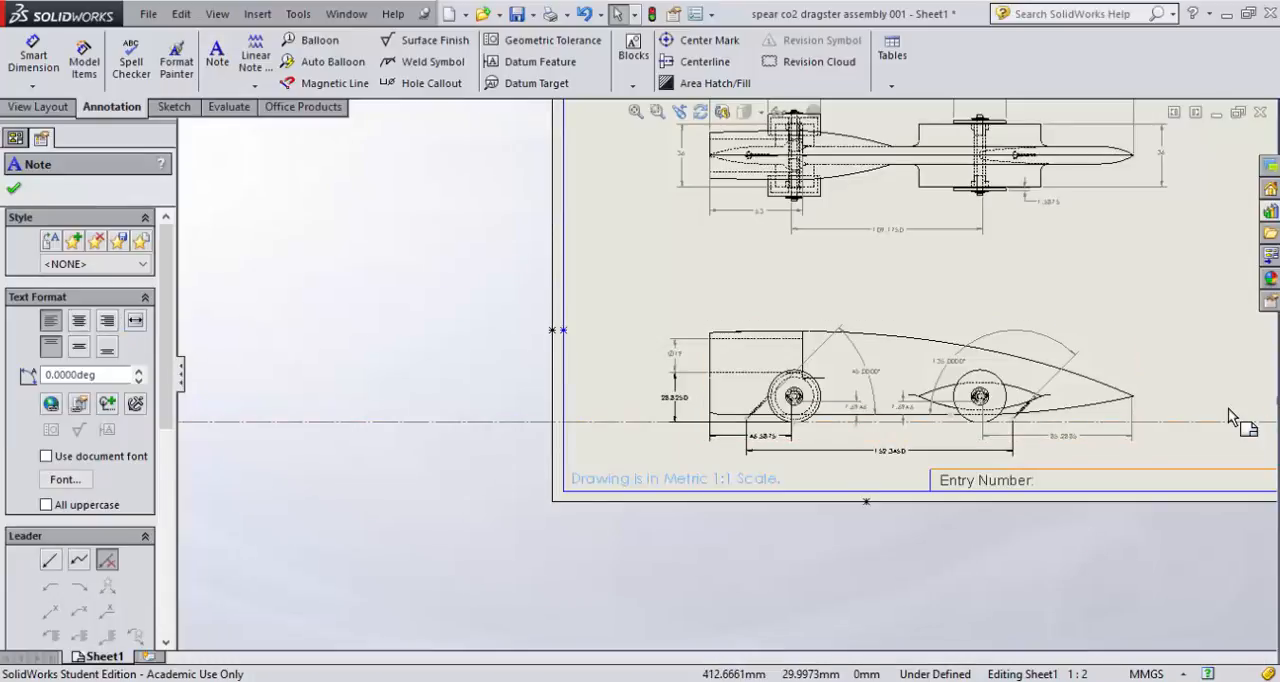
click(13, 188)
key(f)
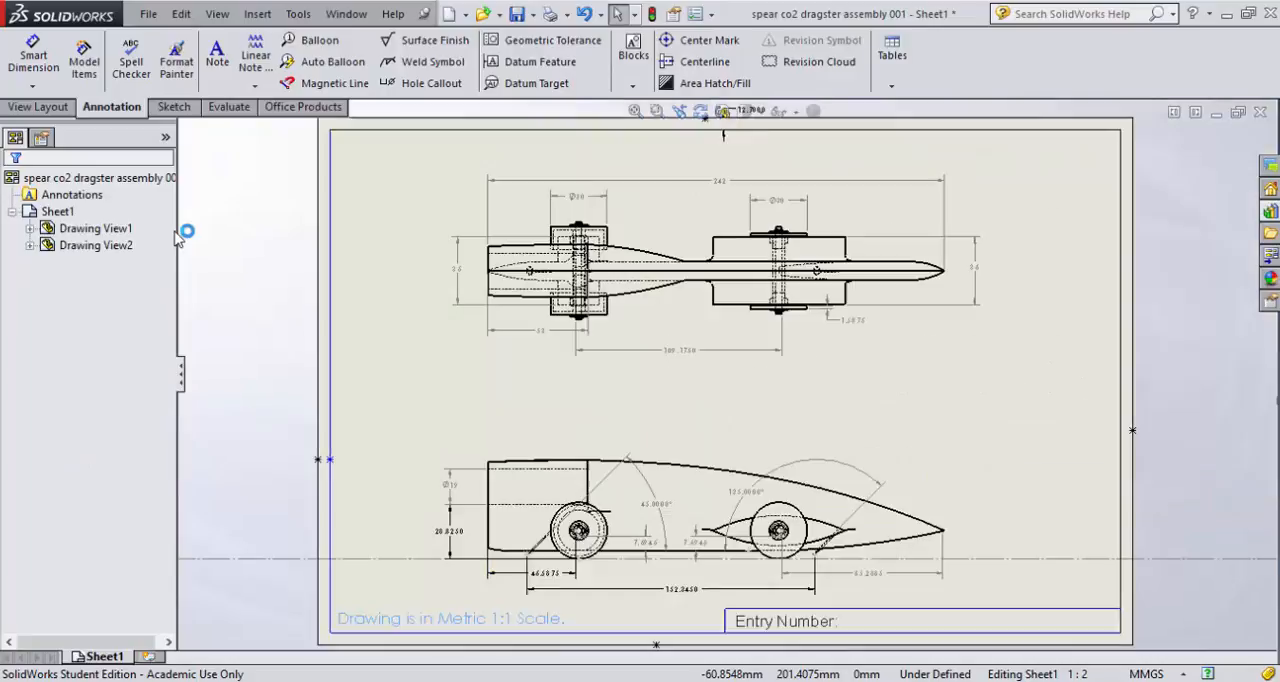
click(1047, 415)
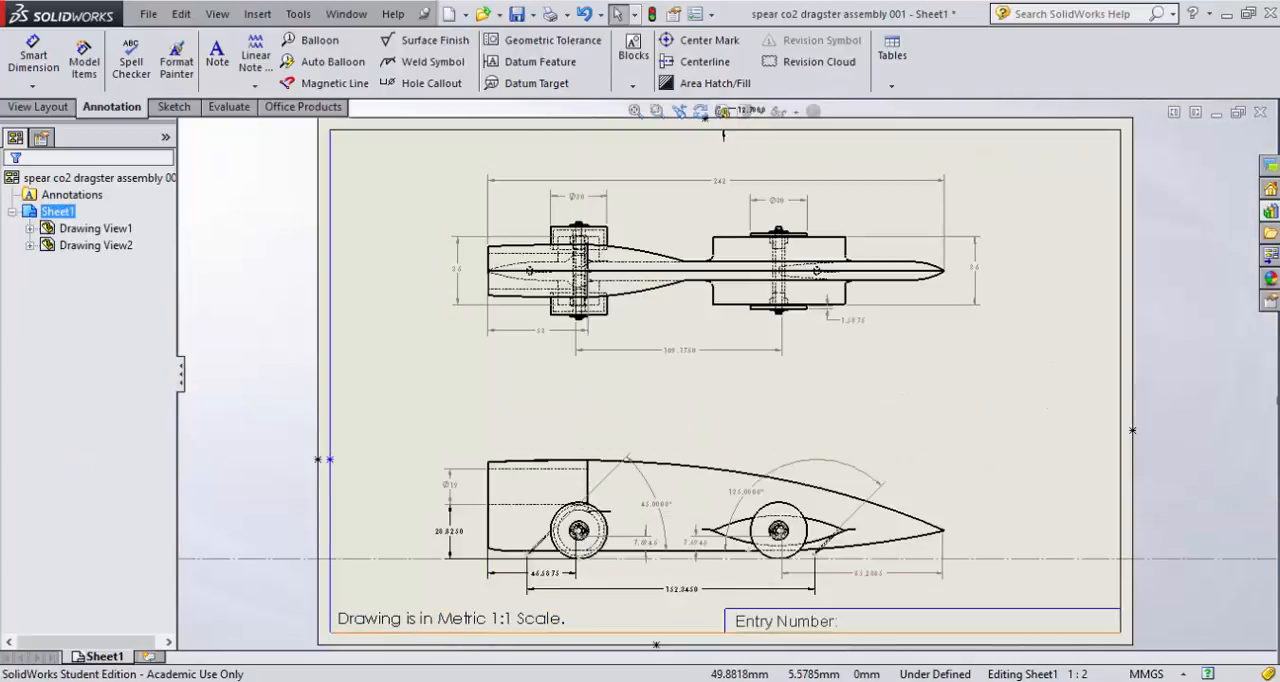
- Hide the long horizontal Sketch5 line that runs across the sheet beneath the side view
click(378, 560)
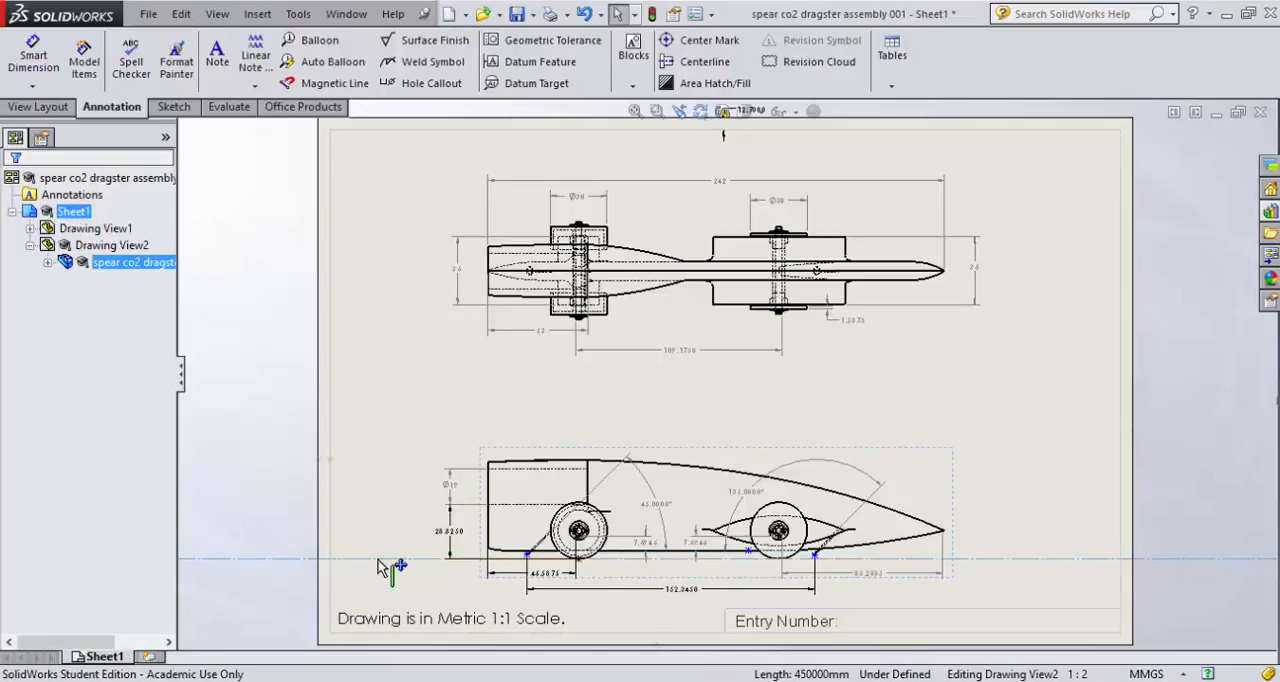
right_click(379, 567)
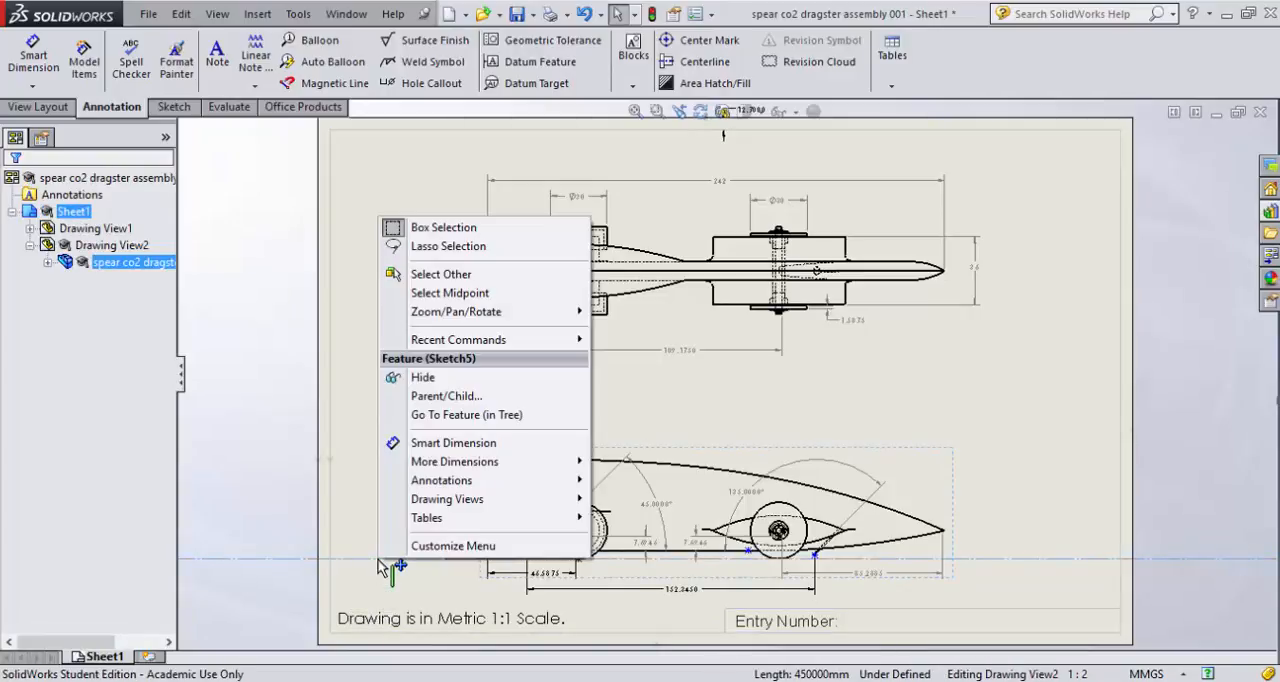
click(425, 378)
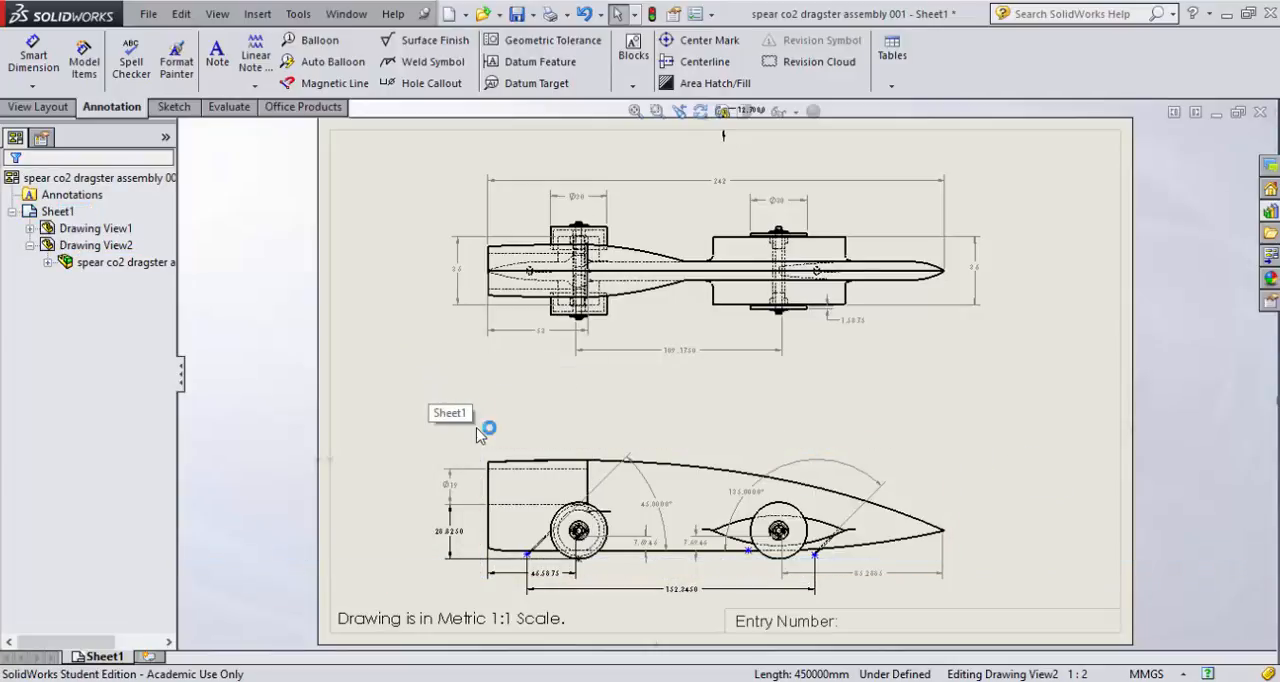
click(389, 393)
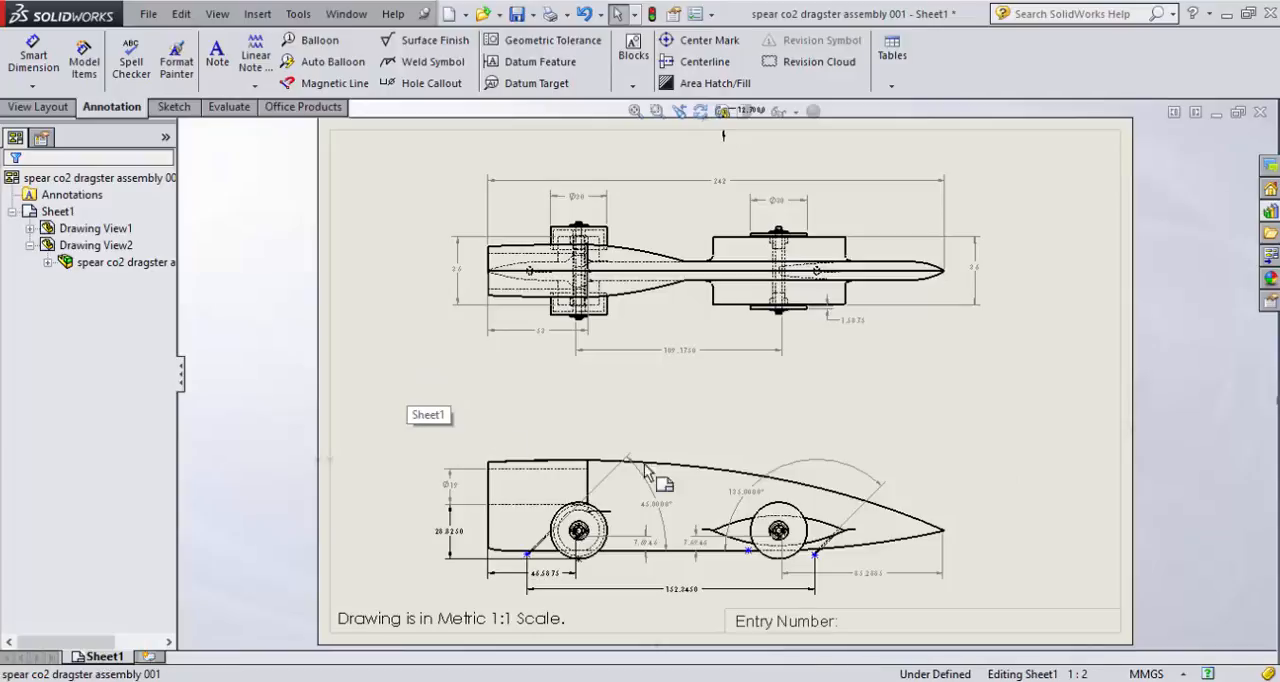
- Move the dragster's side view slightly up the sheet, away from the title block, and save the drawing
mouse_move(645, 470)
mouse_down()
mouse_move(994, 562)
mouse_move(996, 603)
mouse_up()
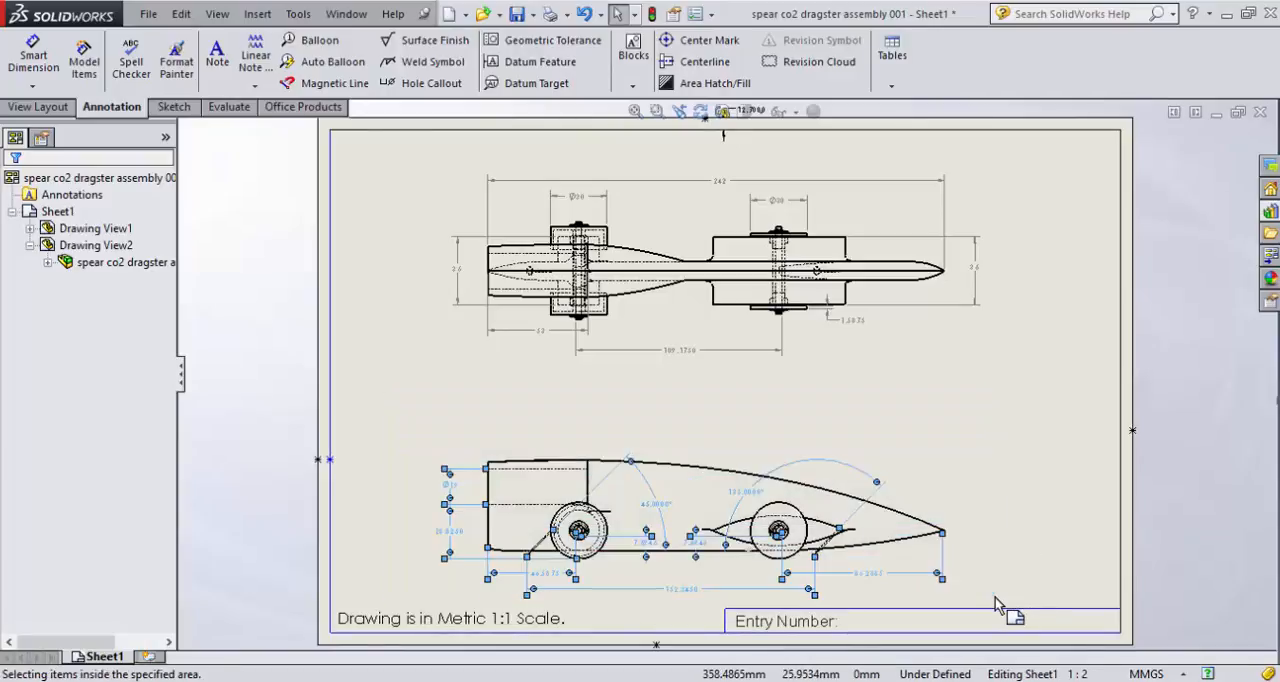
click(673, 468)
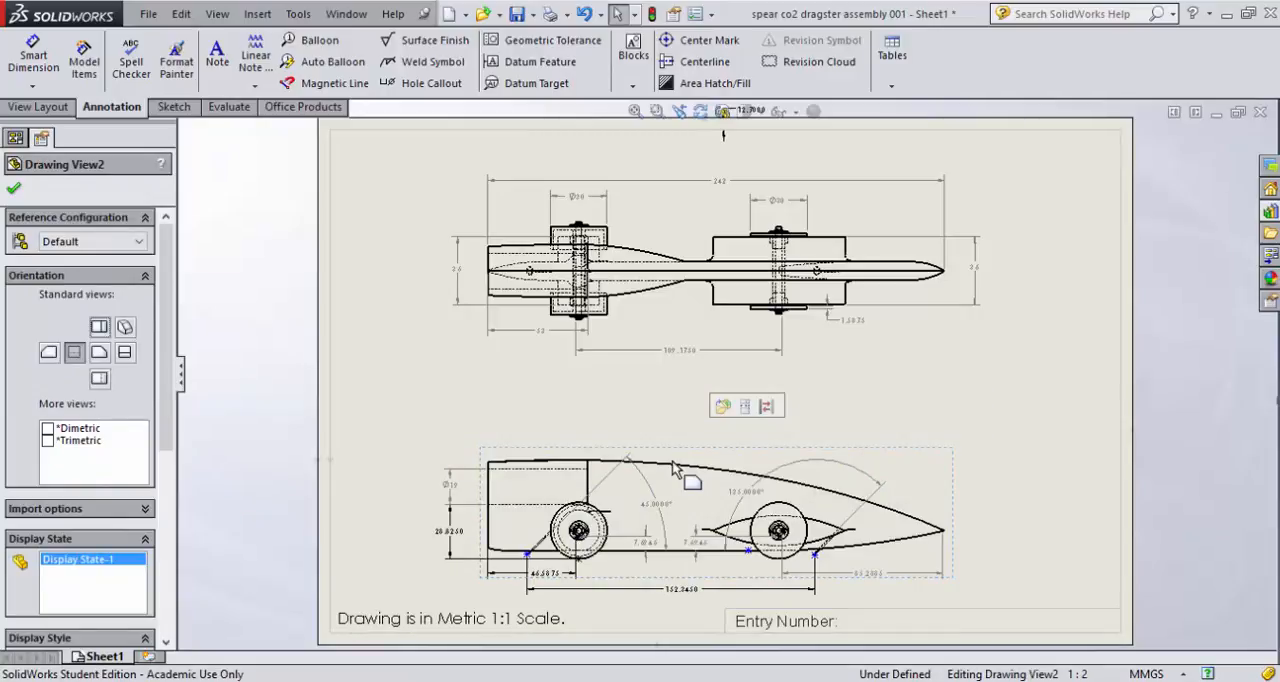
key(Up)
key(Up)
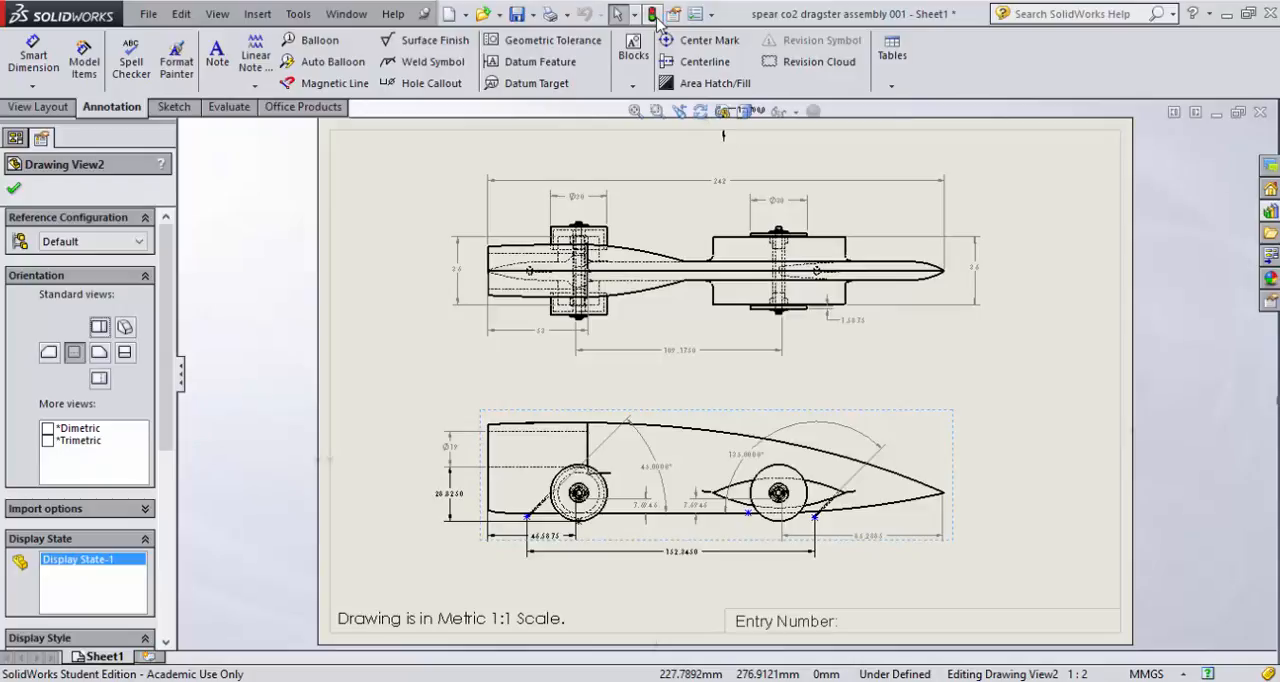
click(518, 18)
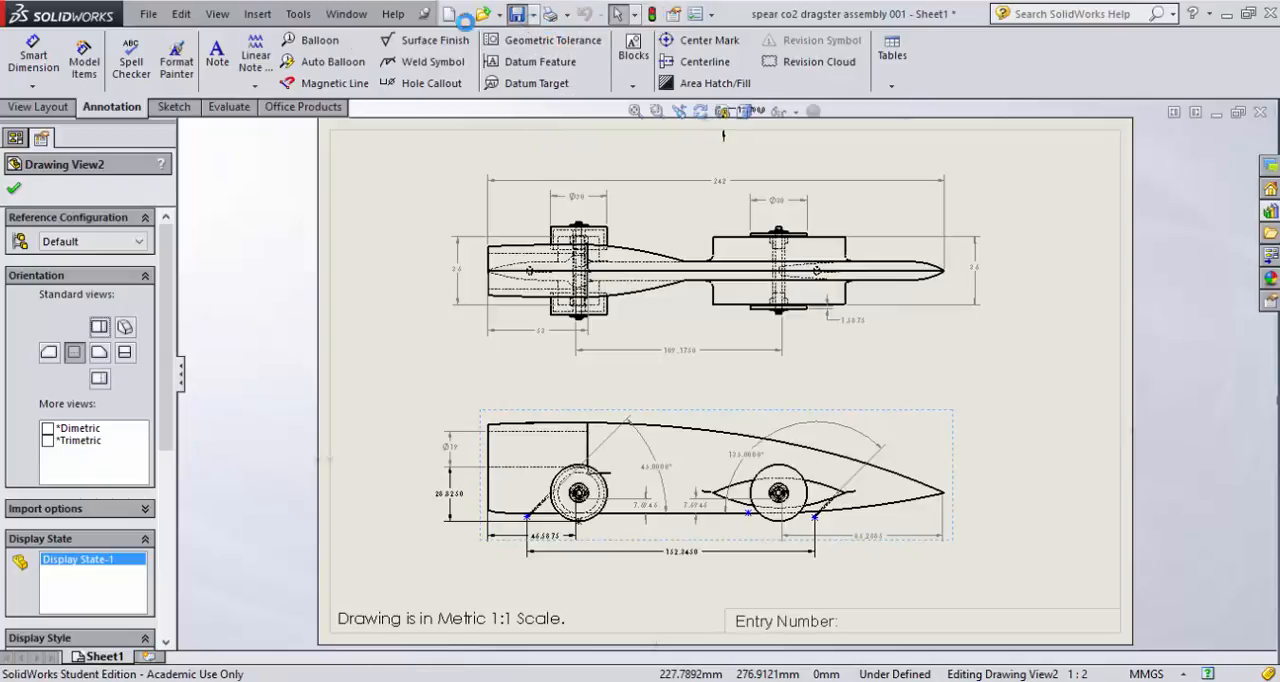
click(14, 190)
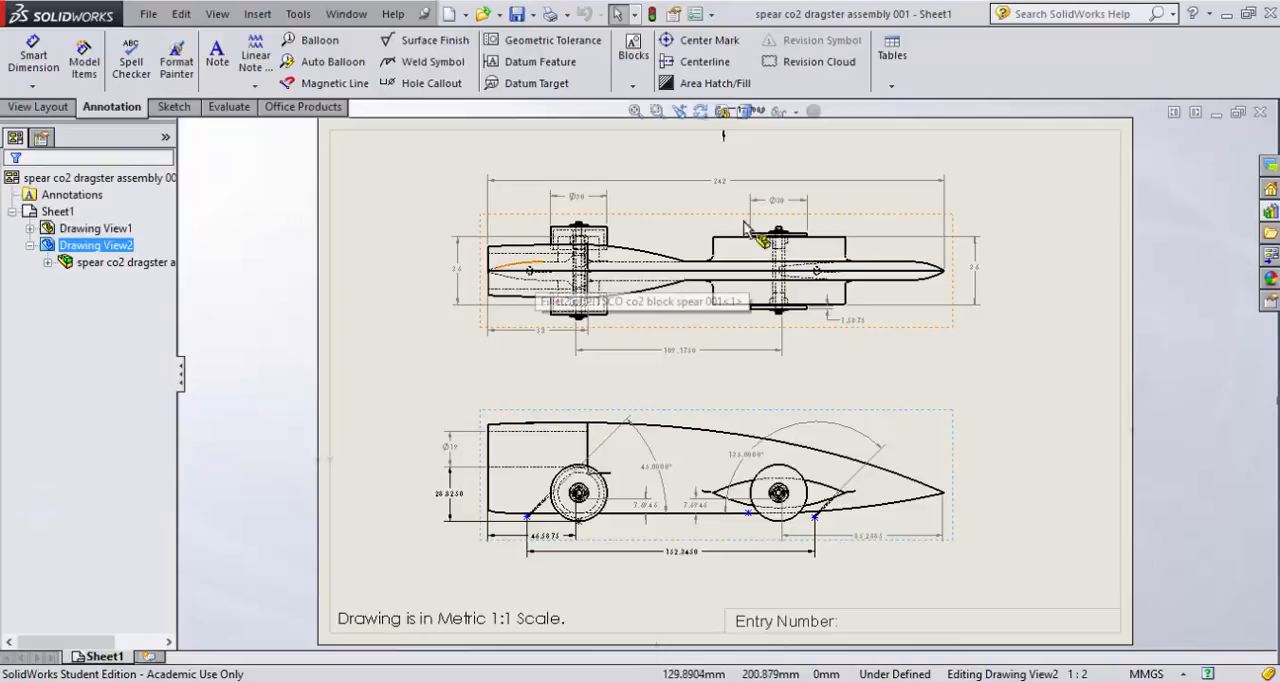